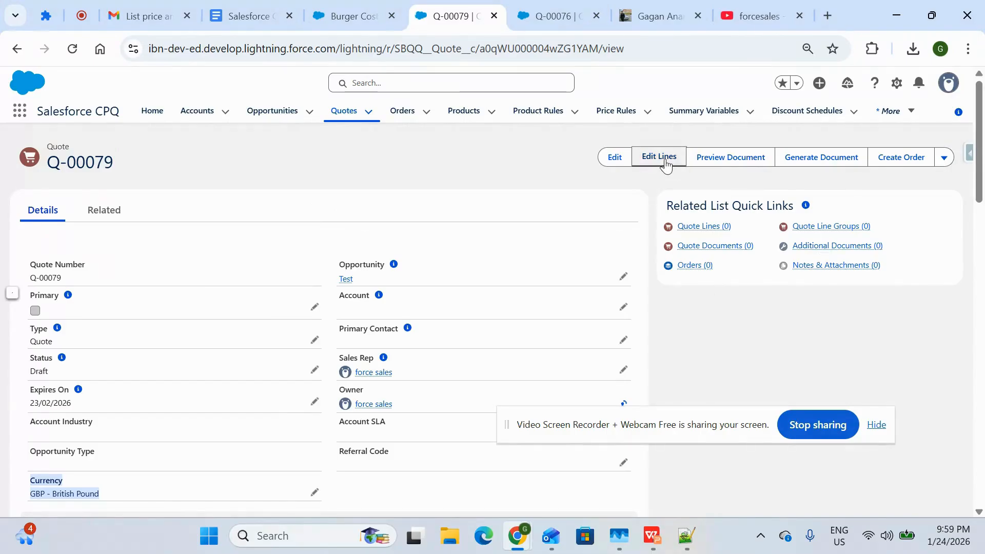
- Open the line editor of quote Q-00079, return to the quote record and review its contract, billing and calculated price sections
left_click(666, 162)
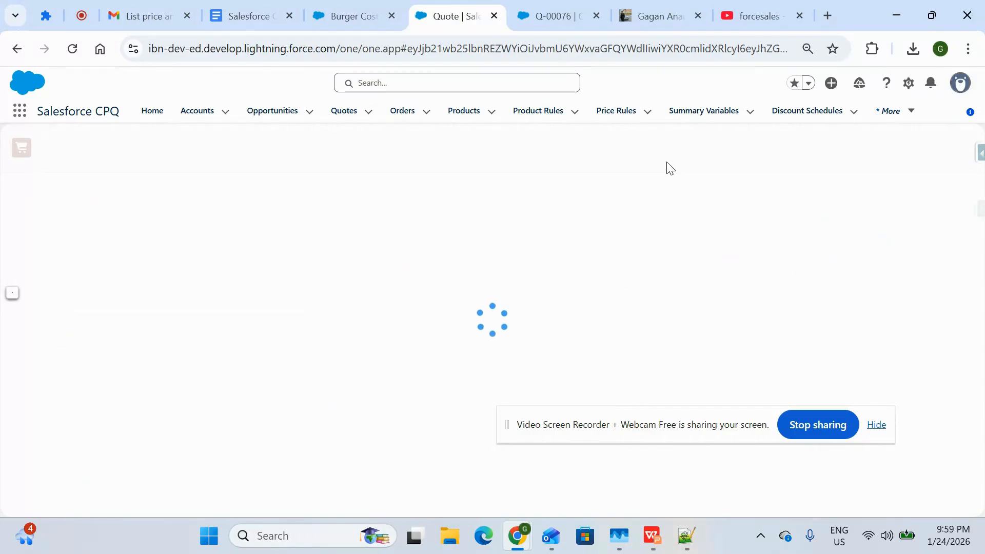
left_click(540, 152)
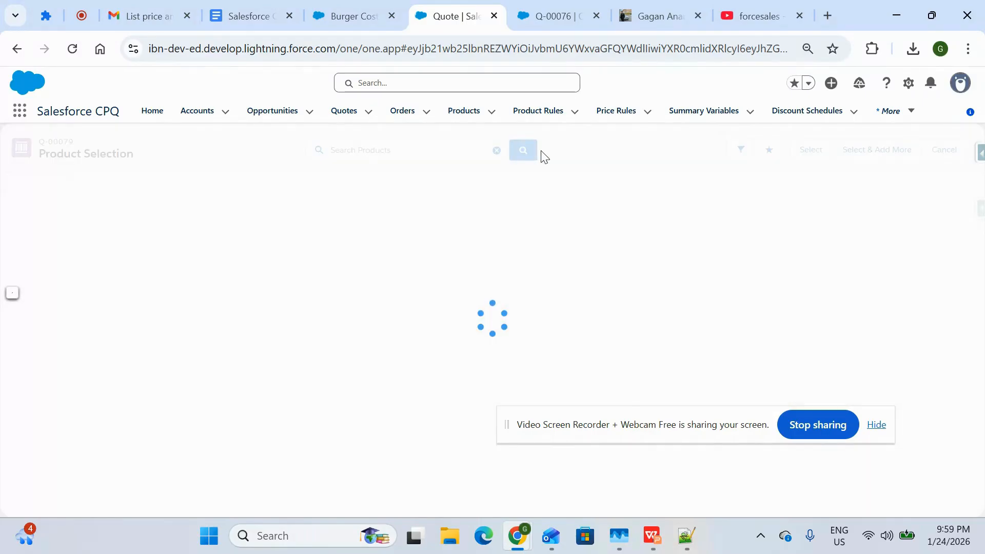
left_click(16, 49)
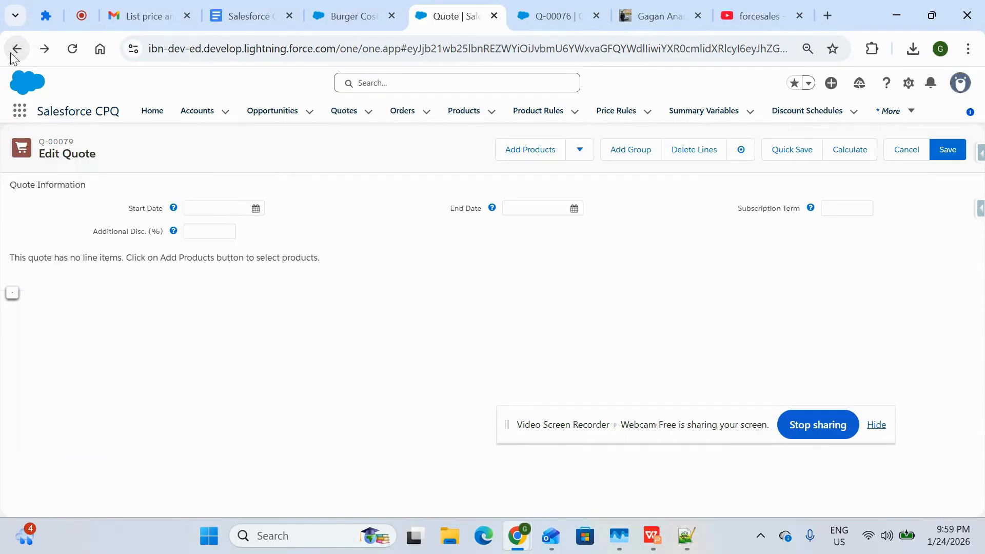
left_click(11, 54)
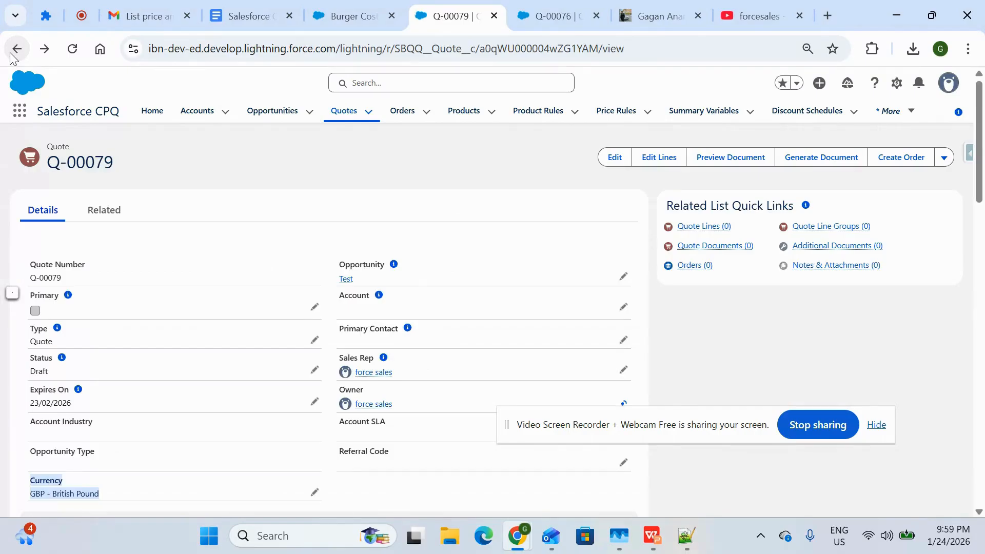
scroll(240, 385, "down", 5)
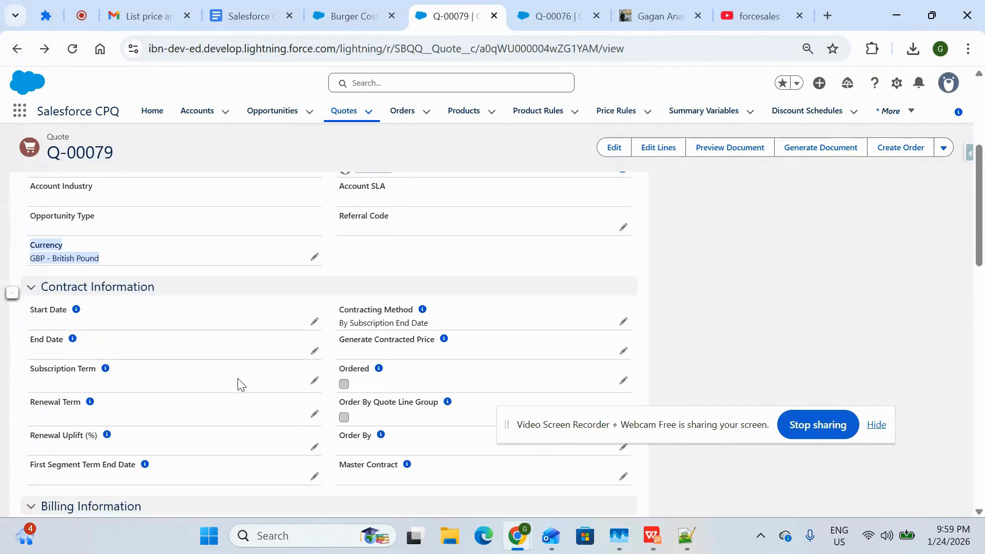
scroll(240, 385, "down", 10)
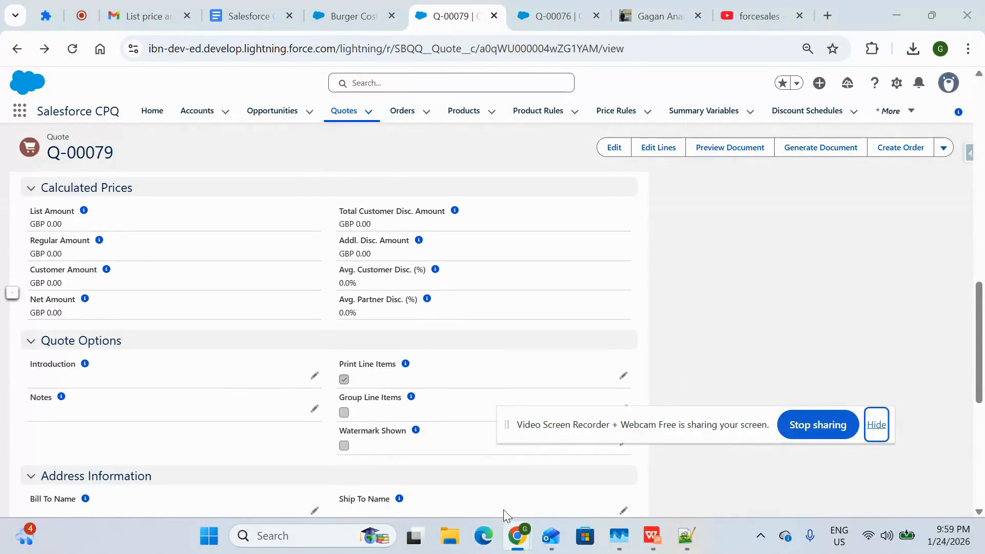
- Switch to the WPS presentation and advance to the slide listing the four CPQ pricing methods
mouse_move(652, 535)
left_click(635, 490)
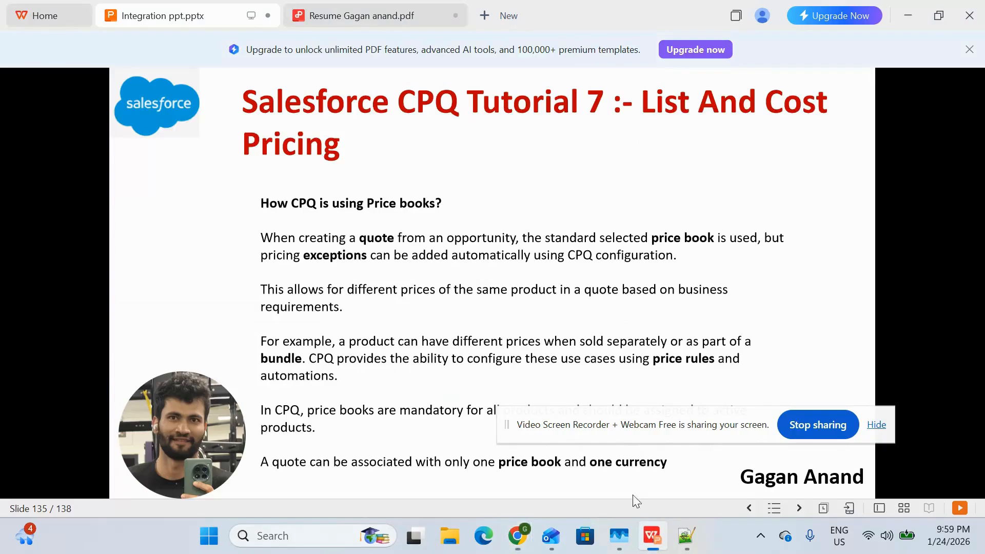
left_click(580, 303)
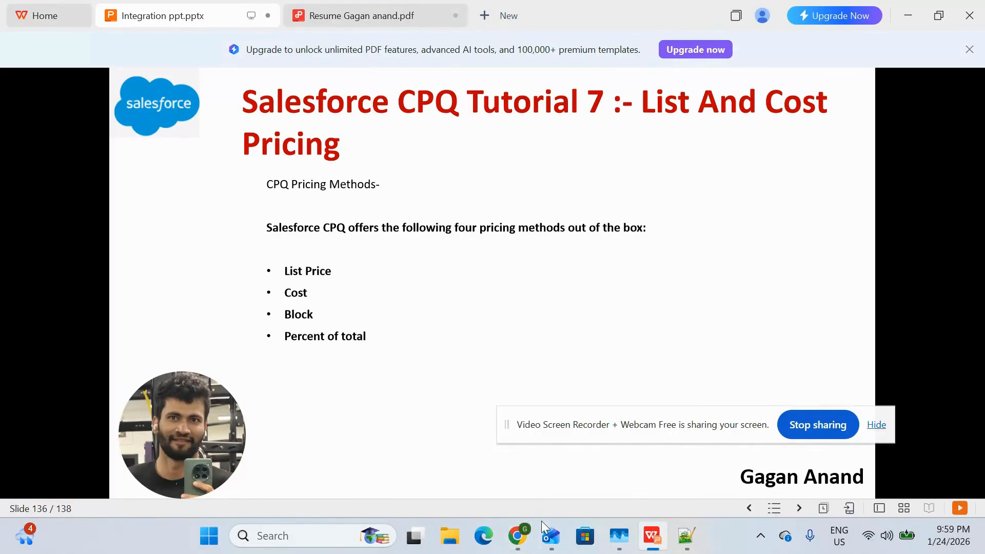
- Switch back to Salesforce in Chrome and review the currency and price book fields of quote Q-00079
mouse_move(518, 533)
left_click(441, 456)
scroll(369, 287, "up", 4)
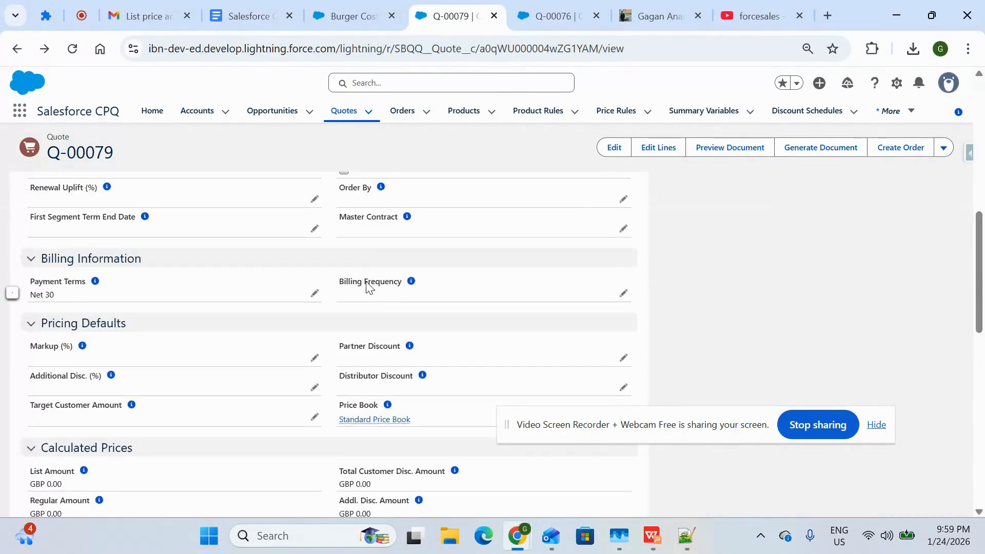
scroll(369, 287, "up", 5)
scroll(369, 287, "down", 3)
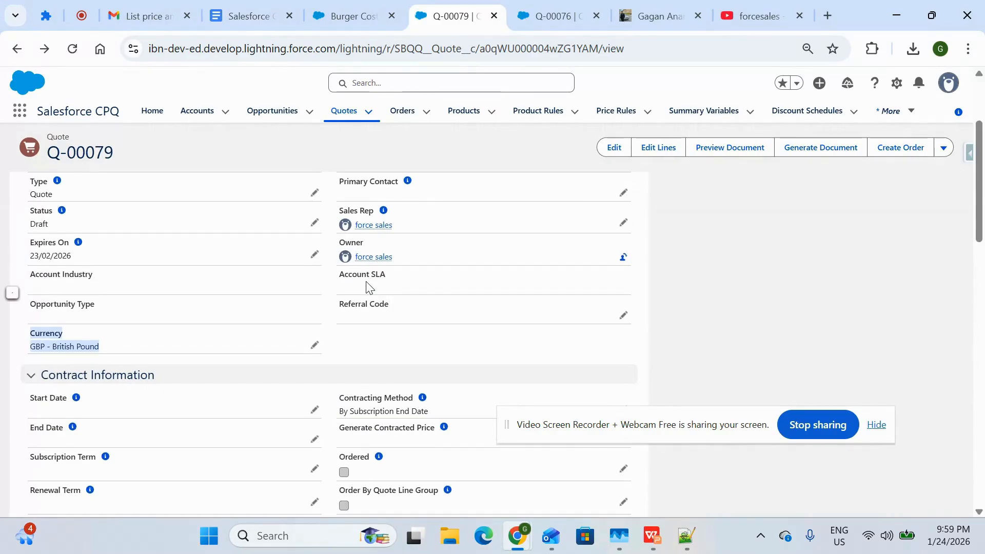
left_click(295, 191)
scroll(295, 191, "up", 3)
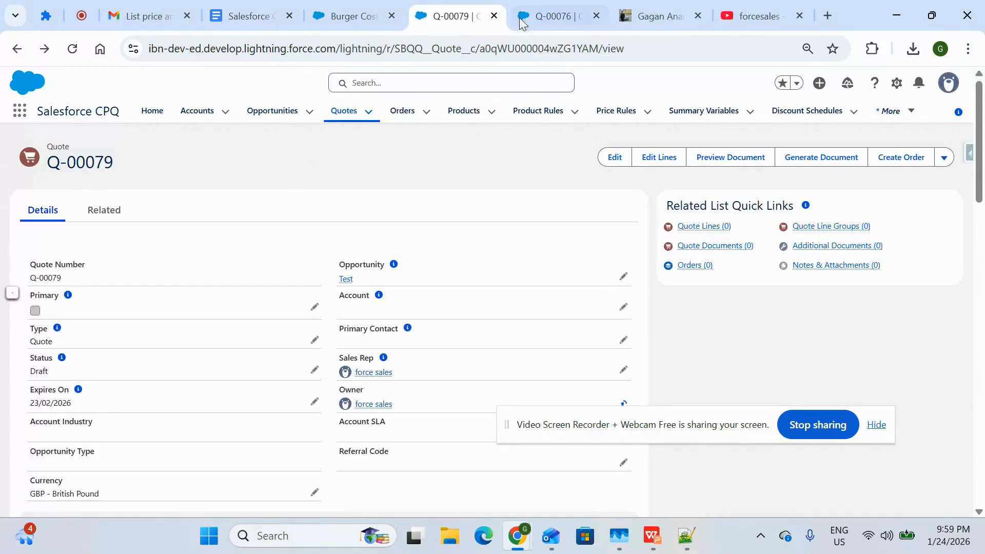
- Go to the Burger Cost product's details and examine the Pricing Method in its Salesforce CPQ Pricing section
left_click(349, 16)
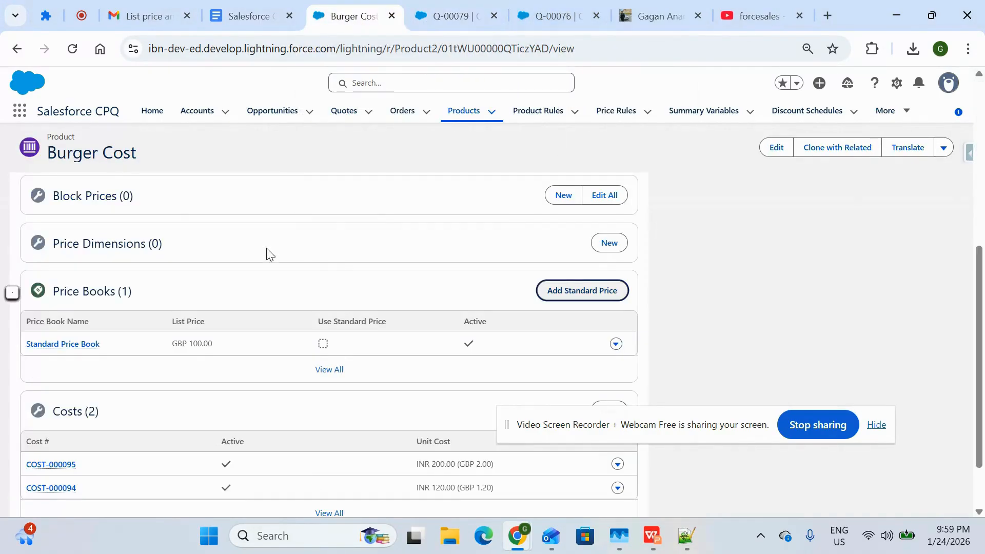
scroll(266, 308, "up", 5)
left_click(44, 251)
scroll(217, 437, "down", 4)
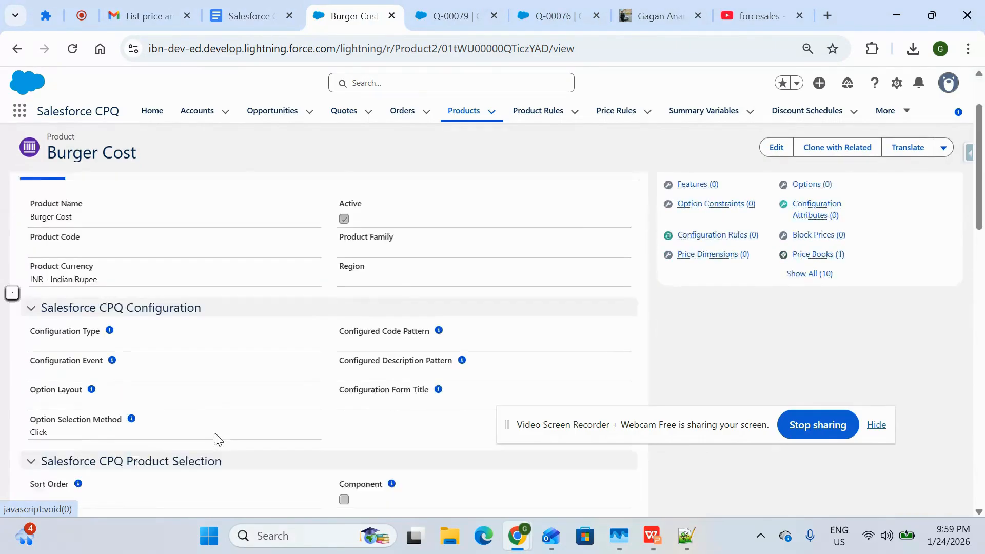
scroll(215, 438, "down", 3)
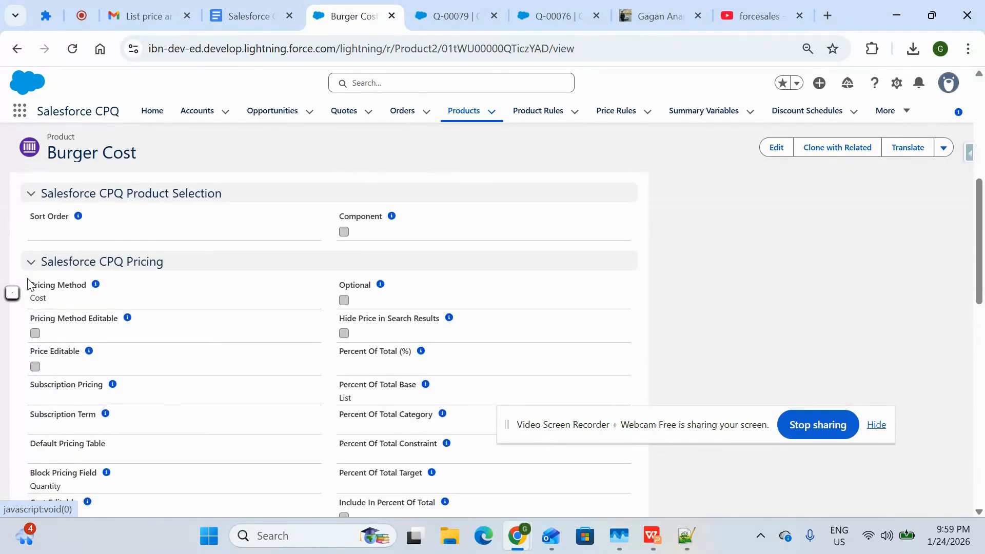
triple_click(40, 284)
- Open the Burger Cost product for editing, view the available Pricing Method choices and close the form without saving
left_click(775, 148)
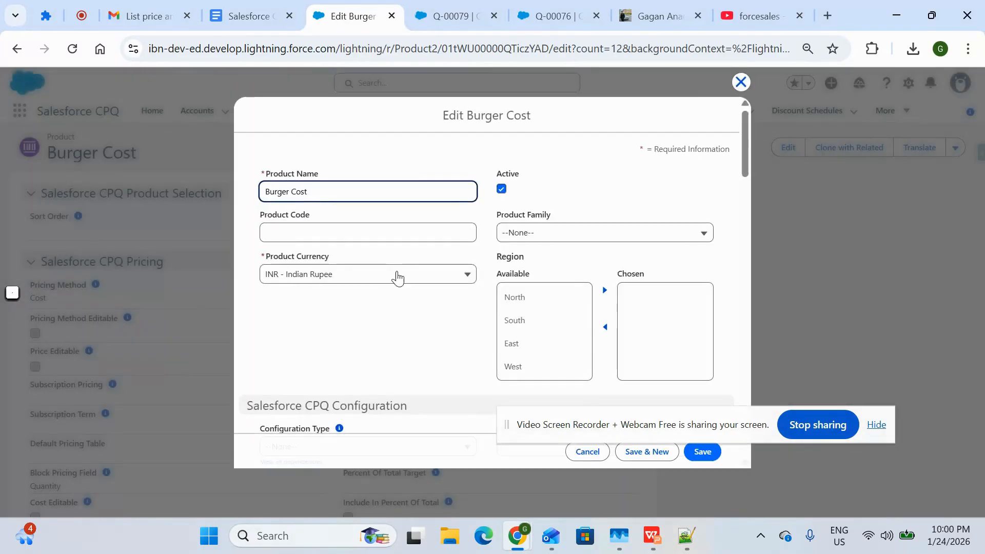
scroll(400, 343, "down", 6)
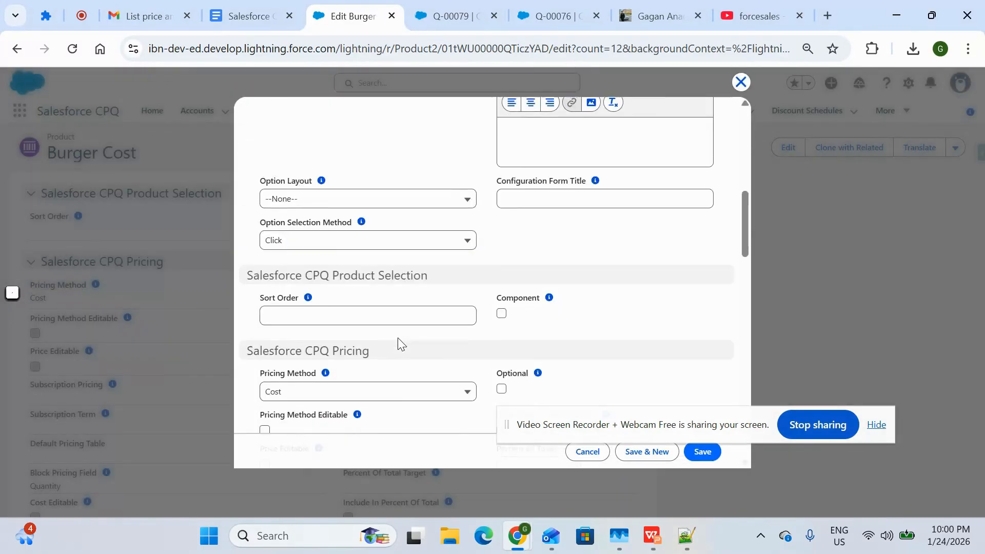
scroll(398, 338, "up", 7)
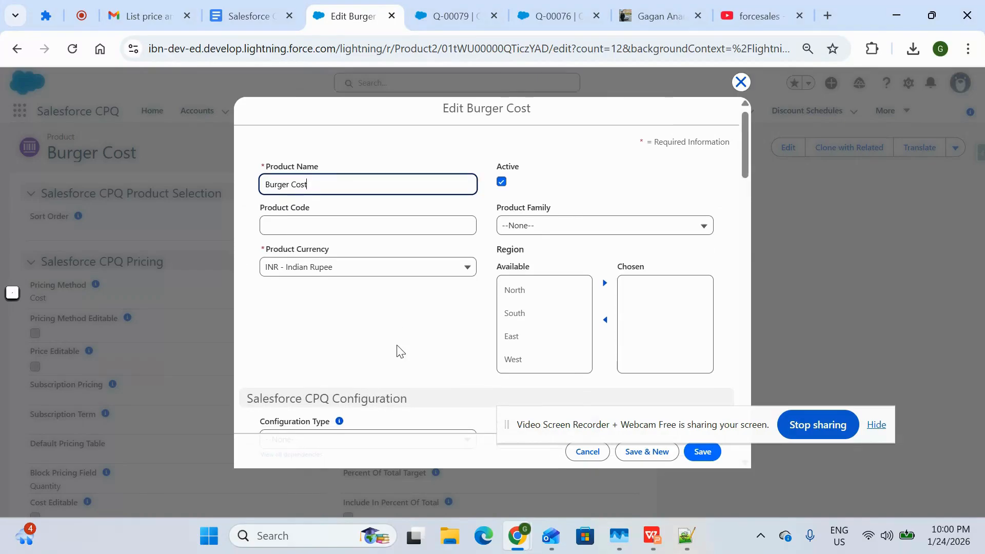
scroll(397, 346, "down", 2)
scroll(398, 352, "down", 9)
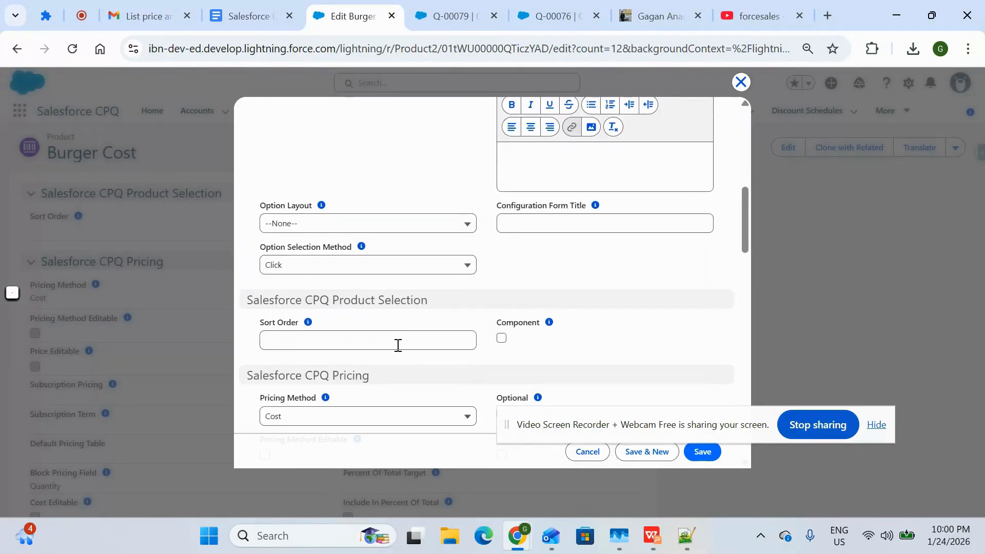
left_click(414, 277)
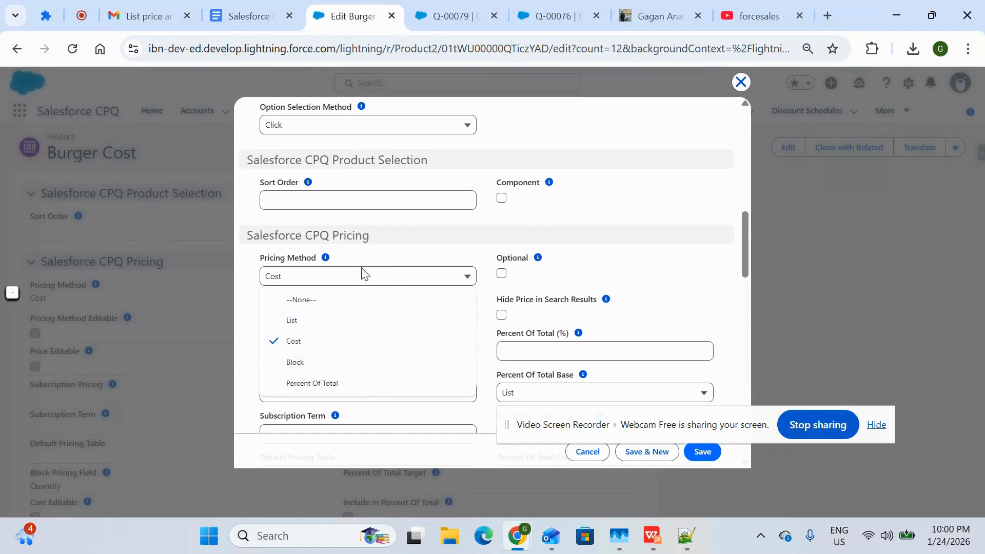
left_click(740, 82)
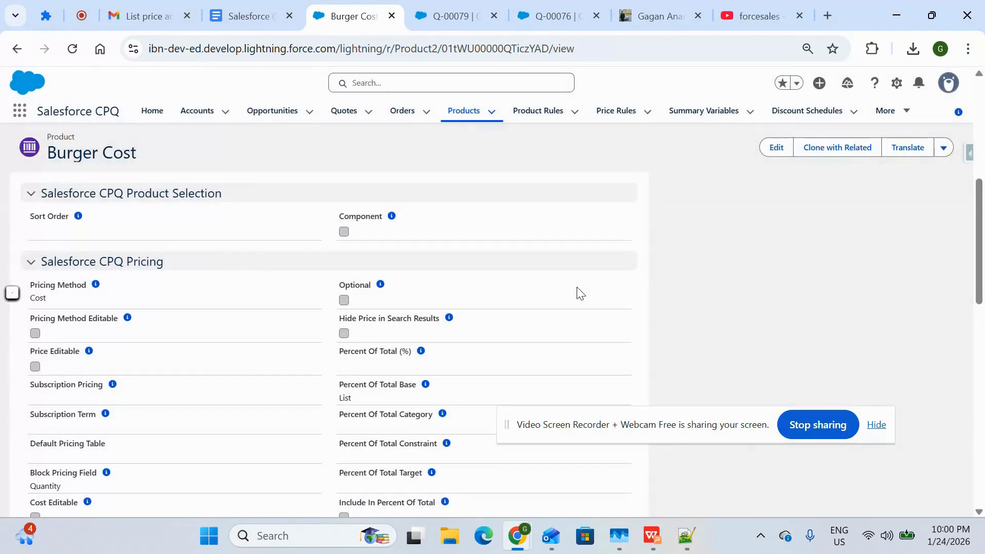
- Switch to the WPS presentation, advance to the List Price slide and return to Salesforce in Chrome
key("alt+Tab")
key("Right")
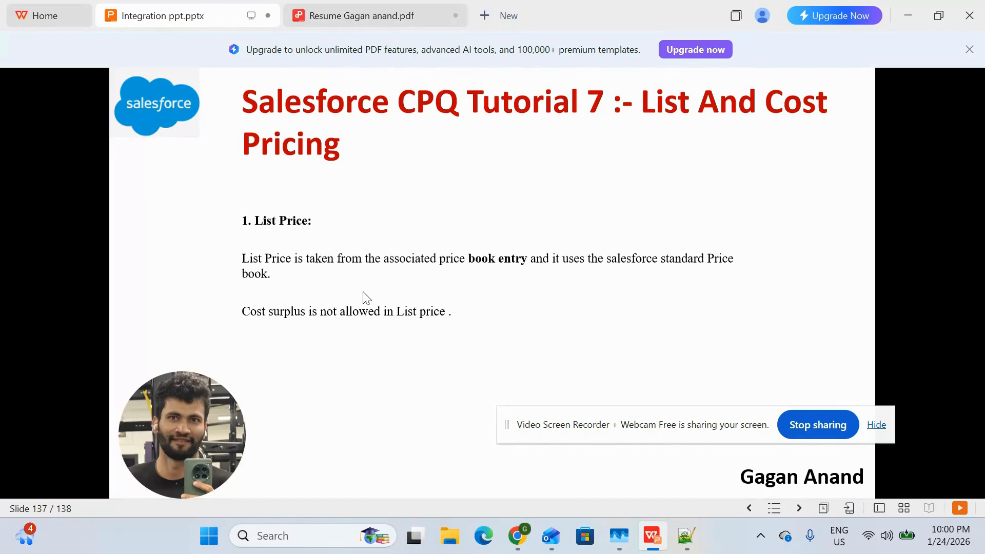
key("alt+Tab")
- Go to the recently viewed products list, reload the page and open the Burger123 product
left_click(401, 111)
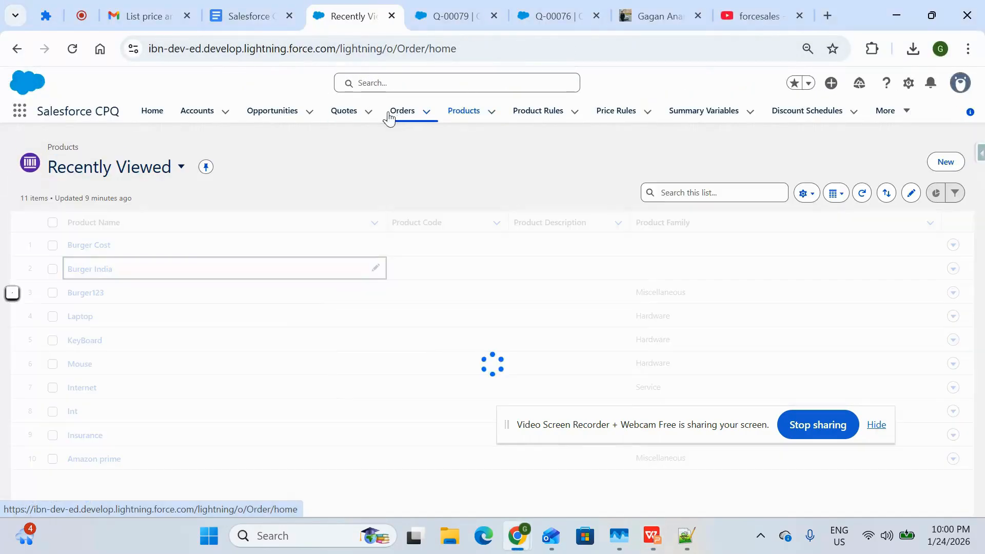
left_click(464, 112)
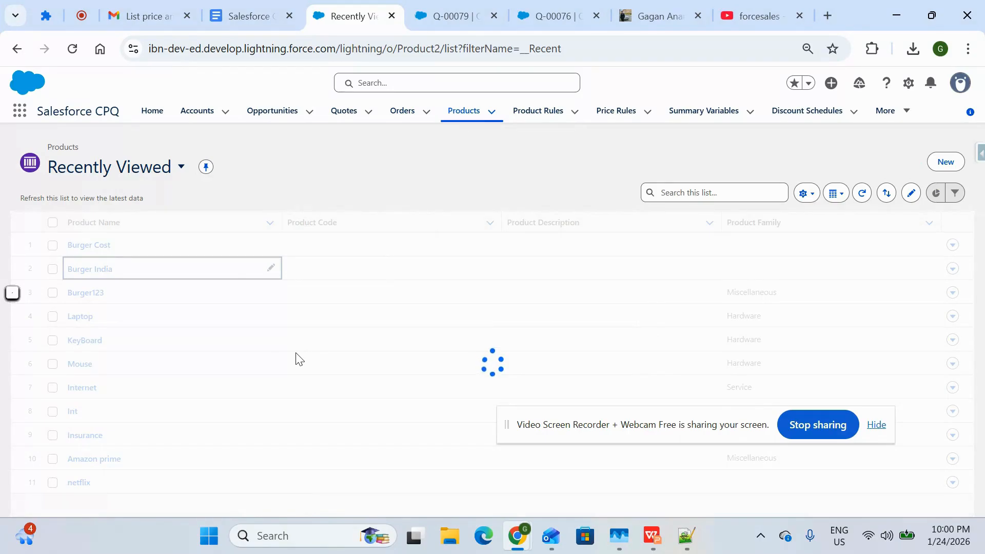
left_click(72, 49)
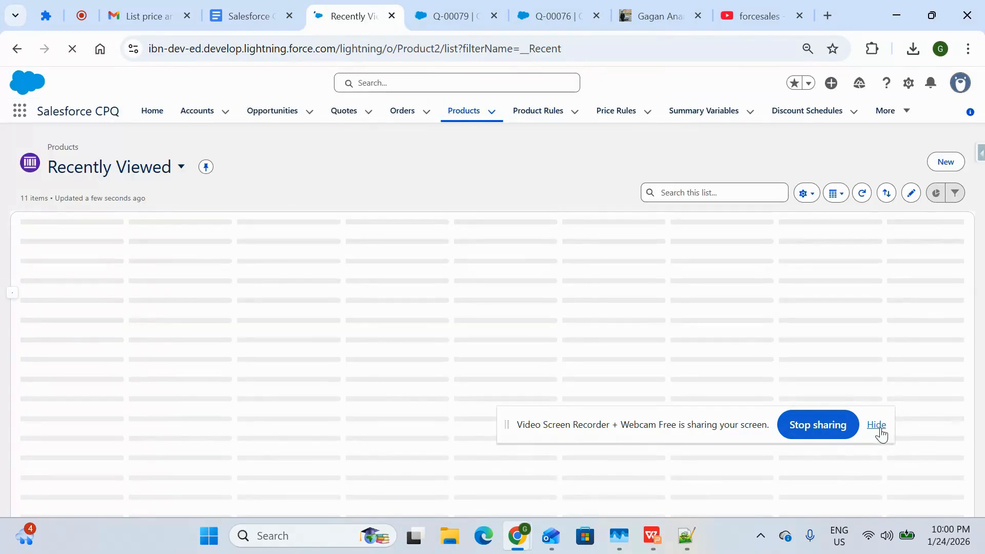
left_click(878, 428)
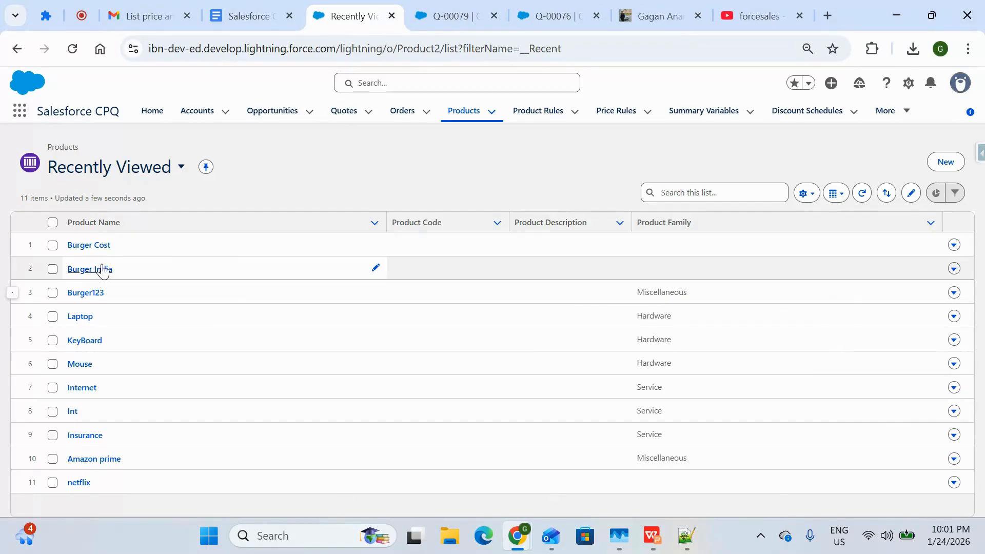
left_click(90, 296)
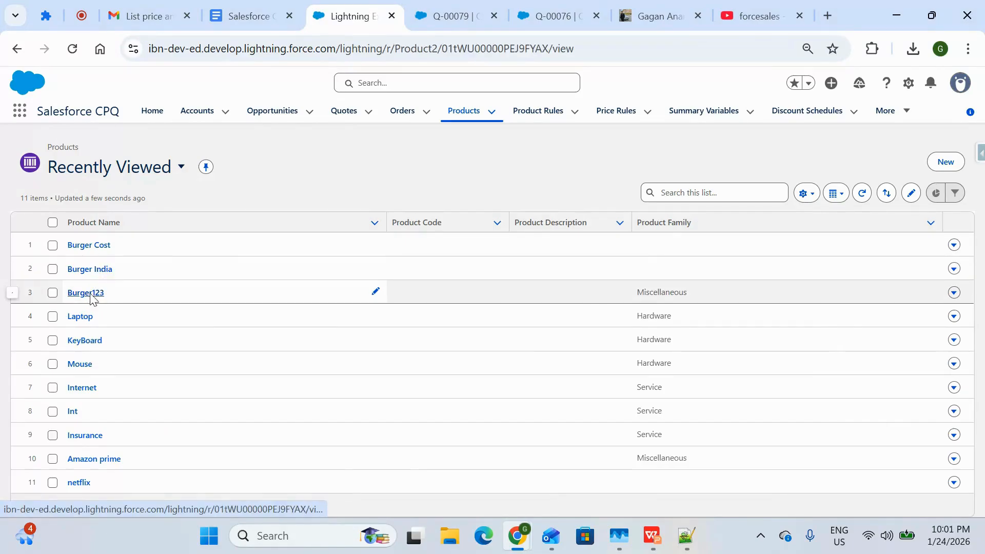
- Examine the Pricing Method in the Salesforce CPQ Pricing section of the Burger123 product's details
scroll(193, 409, "down", 2)
scroll(193, 408, "down", 1)
scroll(193, 409, "up", 3)
scroll(193, 409, "down", 3)
scroll(193, 409, "down", 1)
left_click_drag(72, 400, 31, 378)
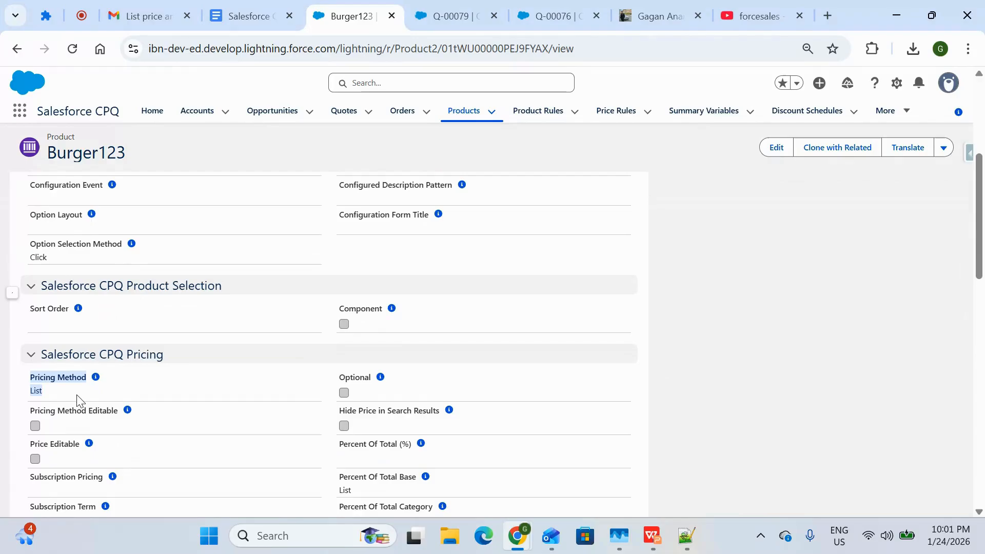
left_click(79, 403)
- Show Burger123's related records and examine the list price of its Standard Price Book entry
scroll(174, 479, "up", 5)
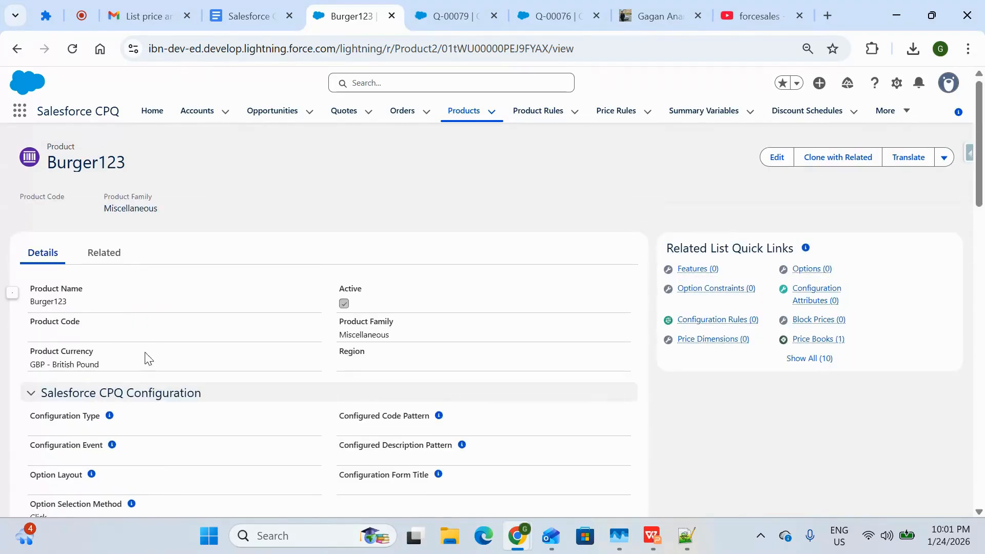
left_click(103, 252)
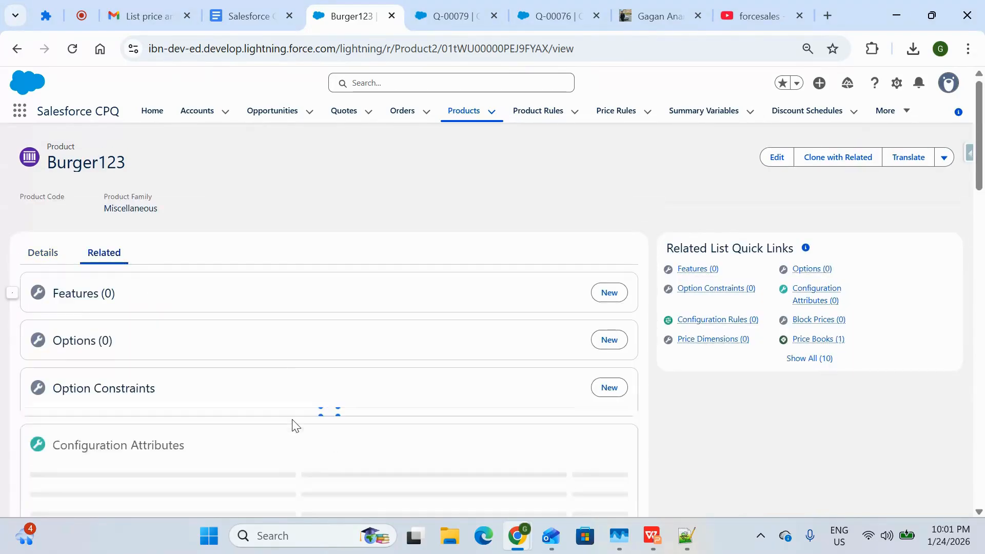
scroll(292, 424, "down", 3)
scroll(292, 424, "down", 8)
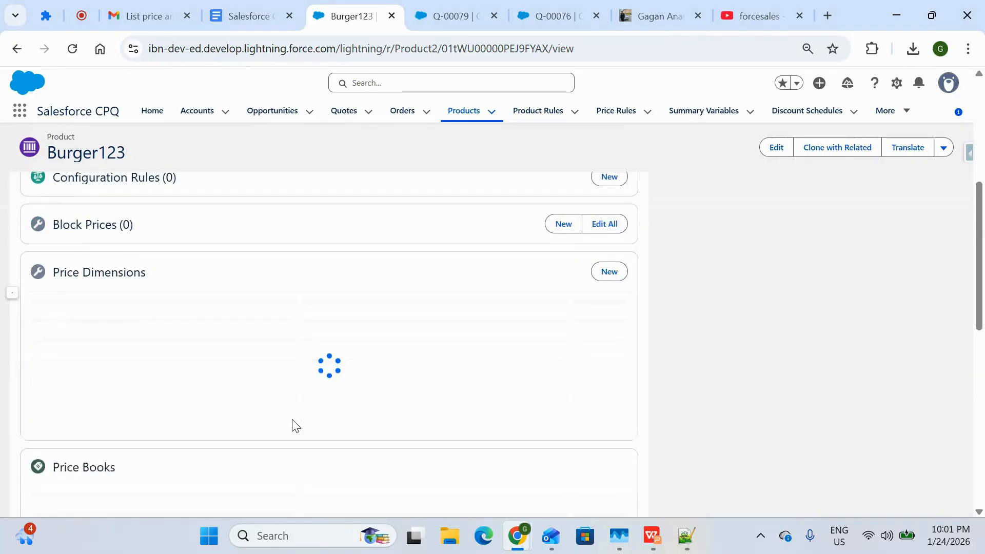
left_click_drag(138, 318, 56, 318)
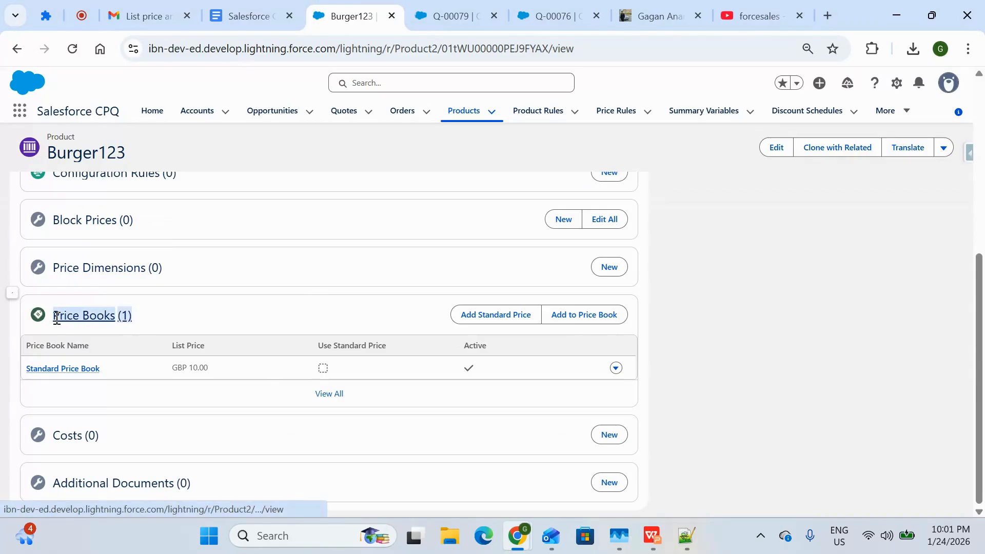
double_click(224, 366)
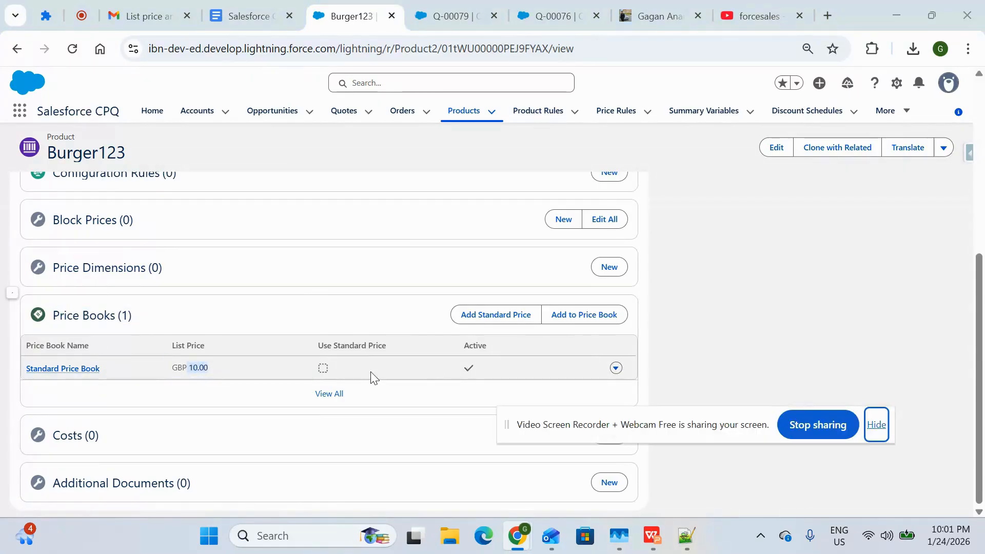
- Check the List Price slide in the WPS presentation, and return to the CPQ pricing fields in Burger123's details
key("alt+Tab")
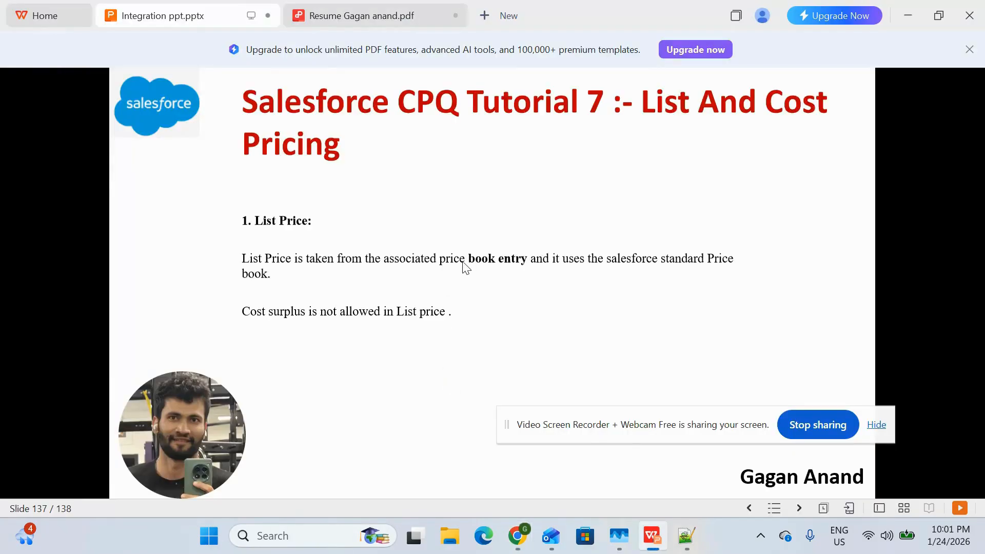
key("alt+Tab")
scroll(225, 198, "up", 5)
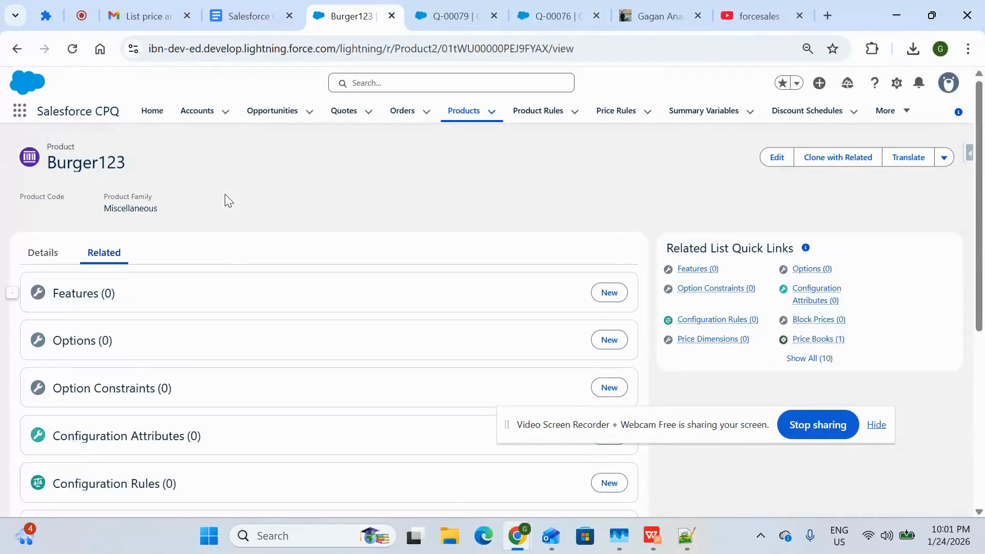
left_click(43, 252)
scroll(123, 322, "down", 1)
scroll(123, 322, "down", 5)
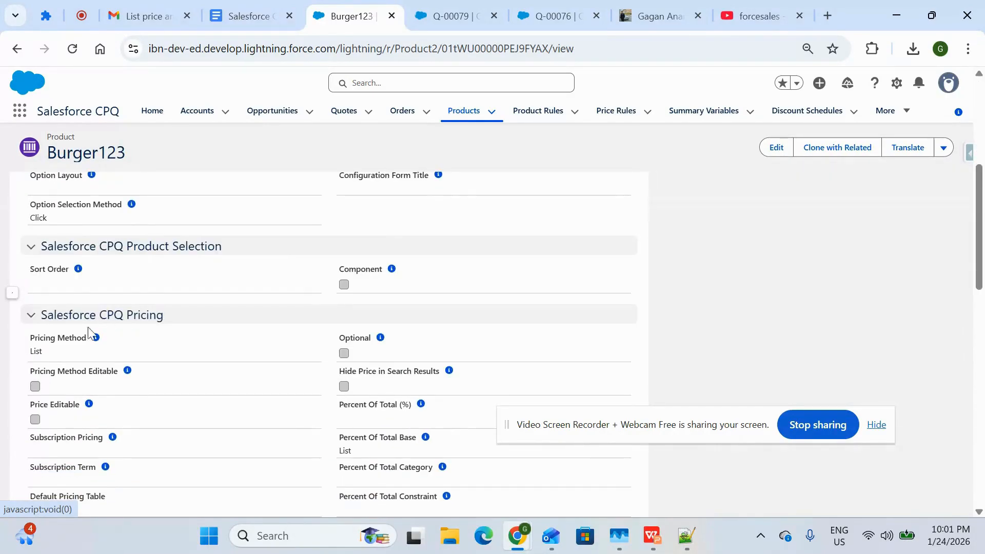
- Highlight Burger123's Pricing Method value, and show the list price of its Standard Price Book entry among the related records
left_click_drag(61, 356, 30, 339)
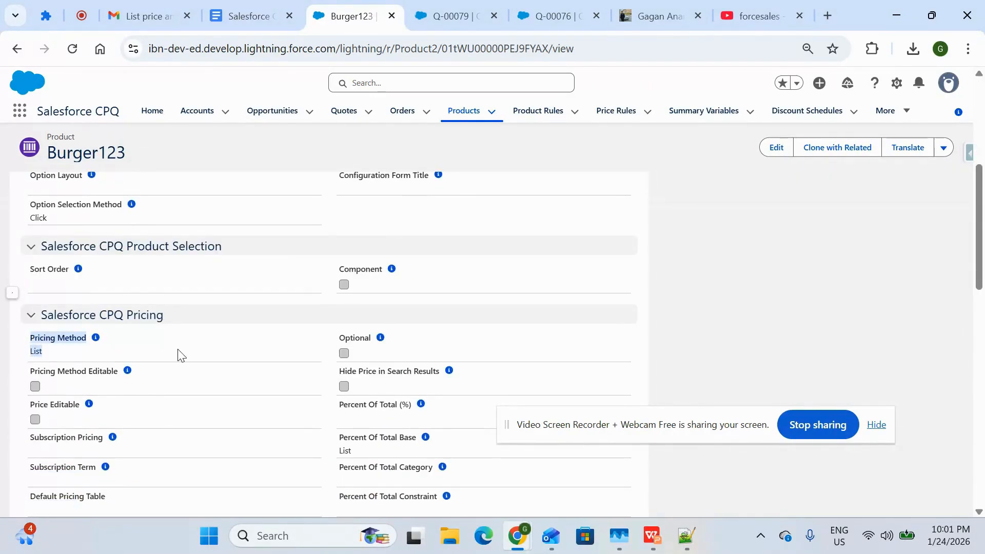
scroll(177, 353, "up", 1)
scroll(178, 353, "up", 5)
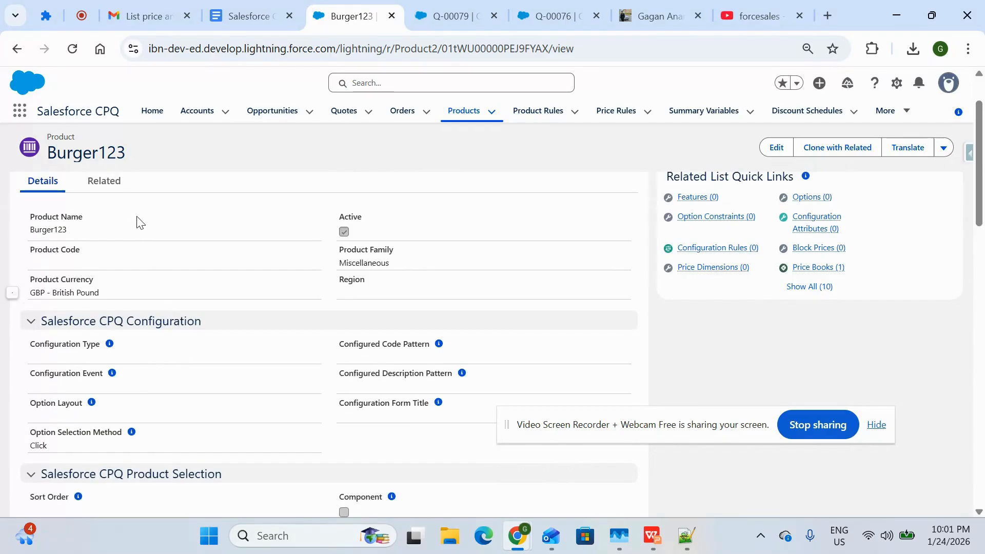
left_click(112, 185)
scroll(209, 373, "down", 5)
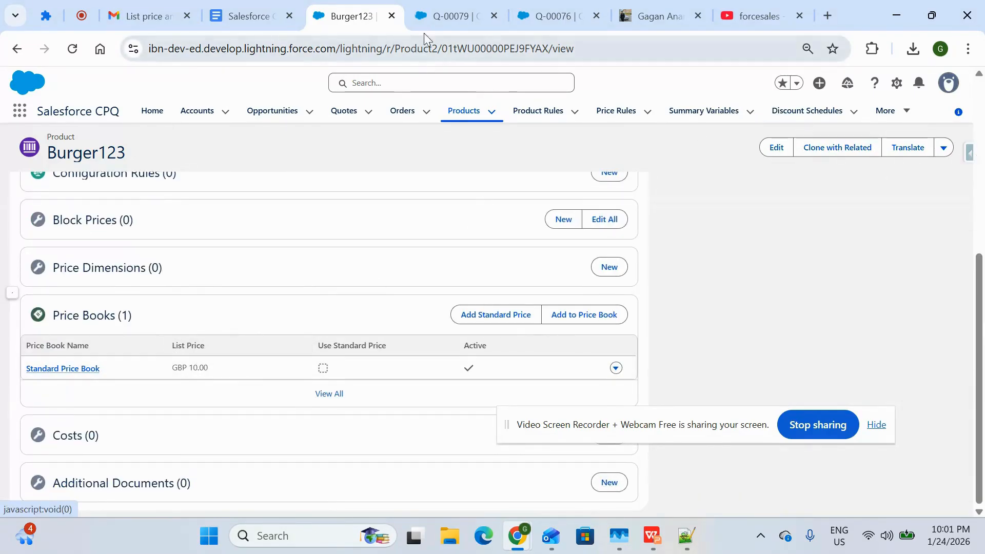
- Go to the recently viewed quotes and open quote Q-00078
left_click(440, 17)
left_click(344, 108)
left_click(90, 296)
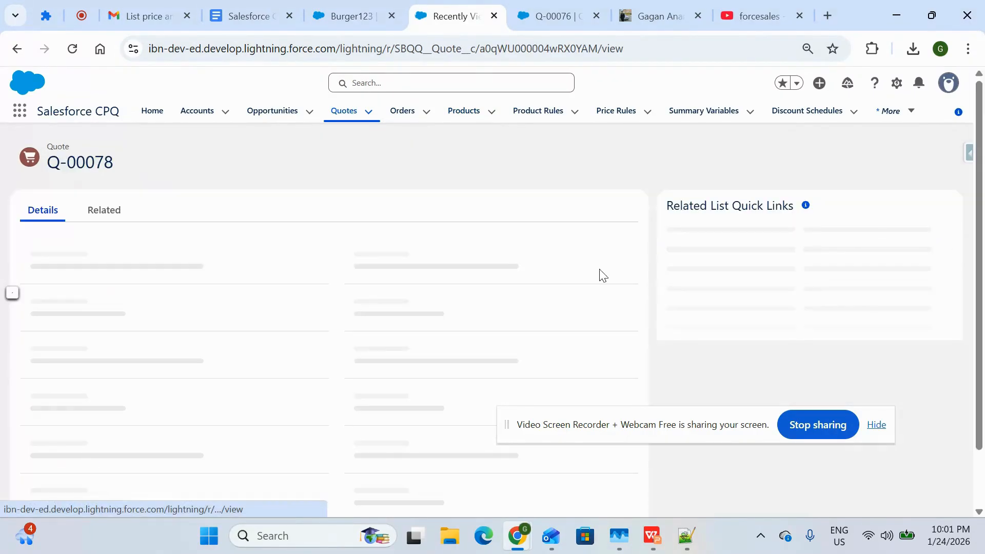
left_click(667, 170)
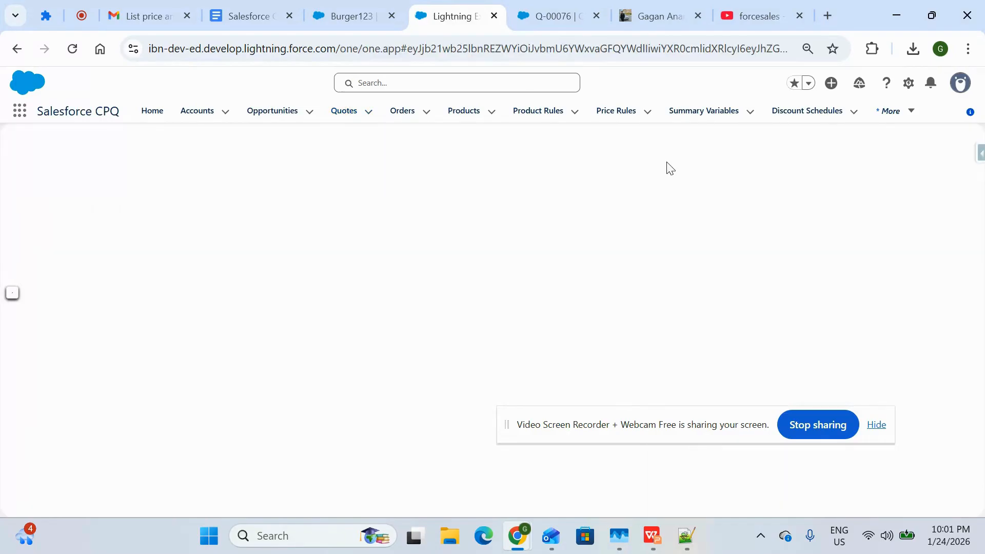
left_click(879, 428)
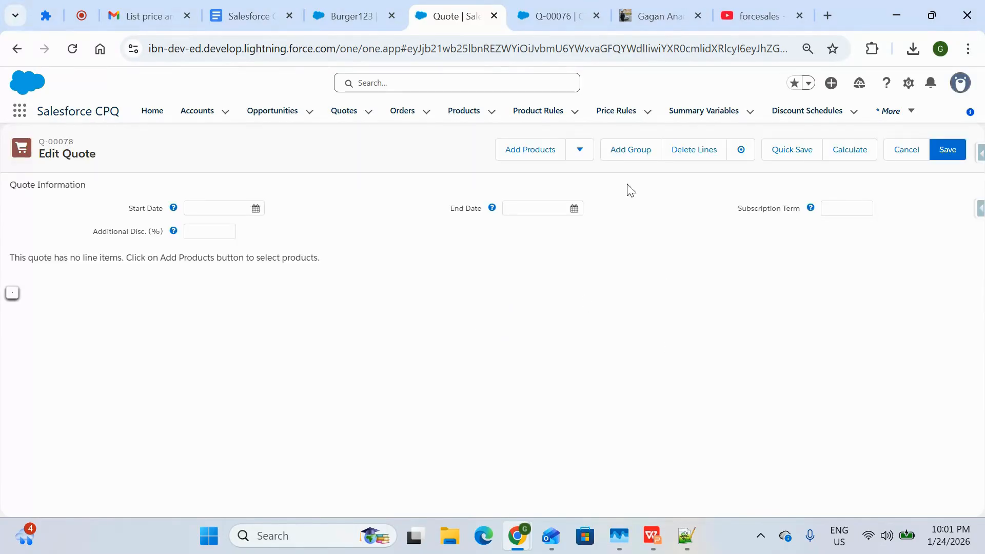
left_click(540, 152)
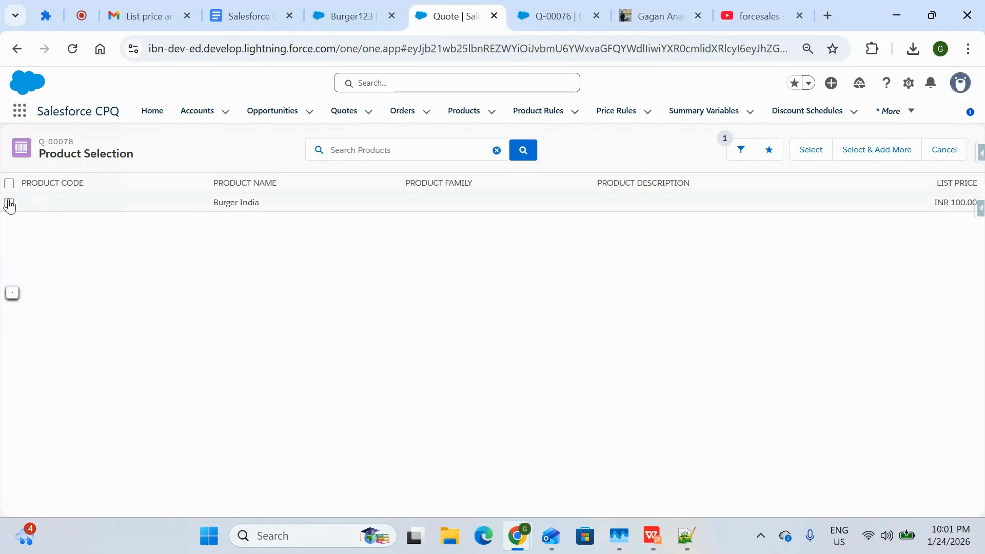
left_click(17, 49)
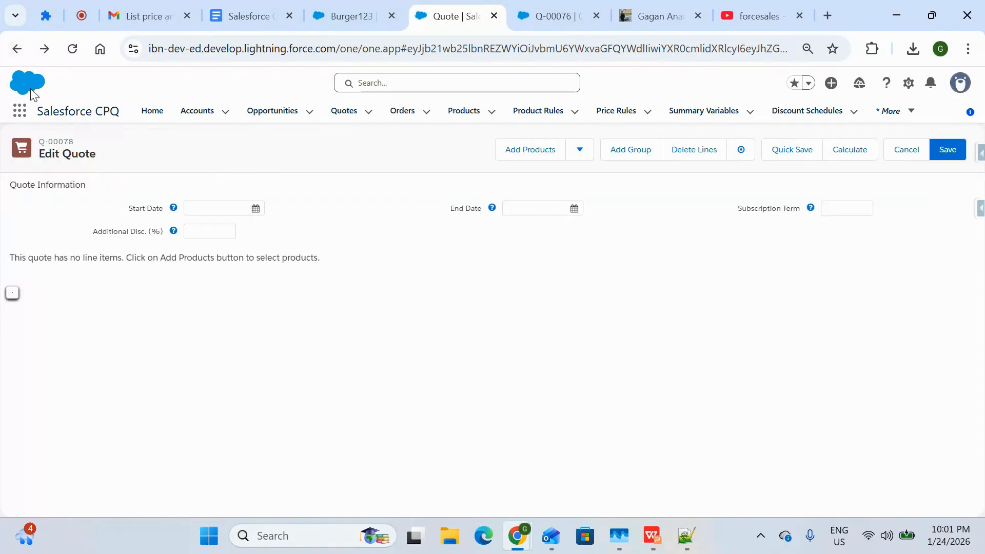
left_click(17, 49)
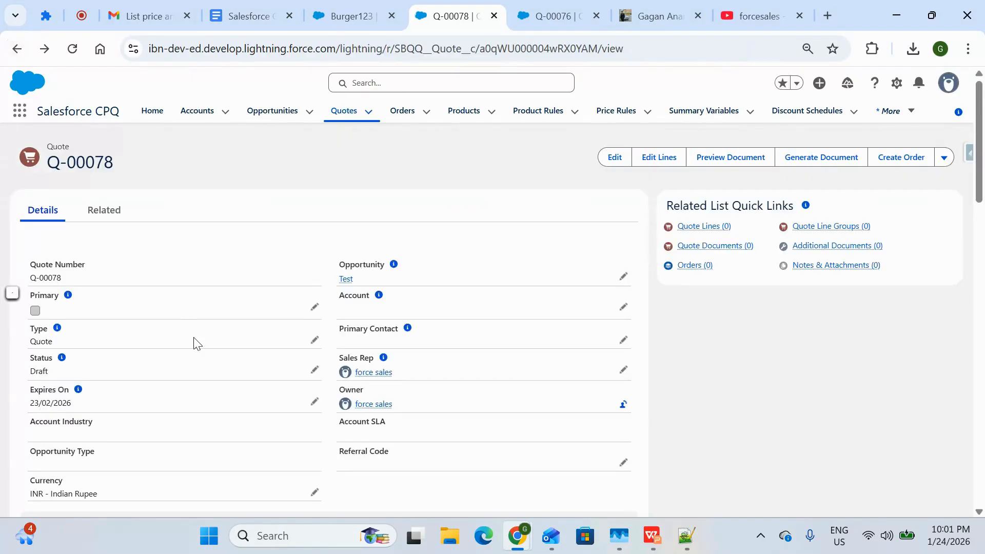
- Check the currency of Burger123's price book entry, and set quote Q-00078's currency to GBP - British Pound and save it
left_click(351, 20)
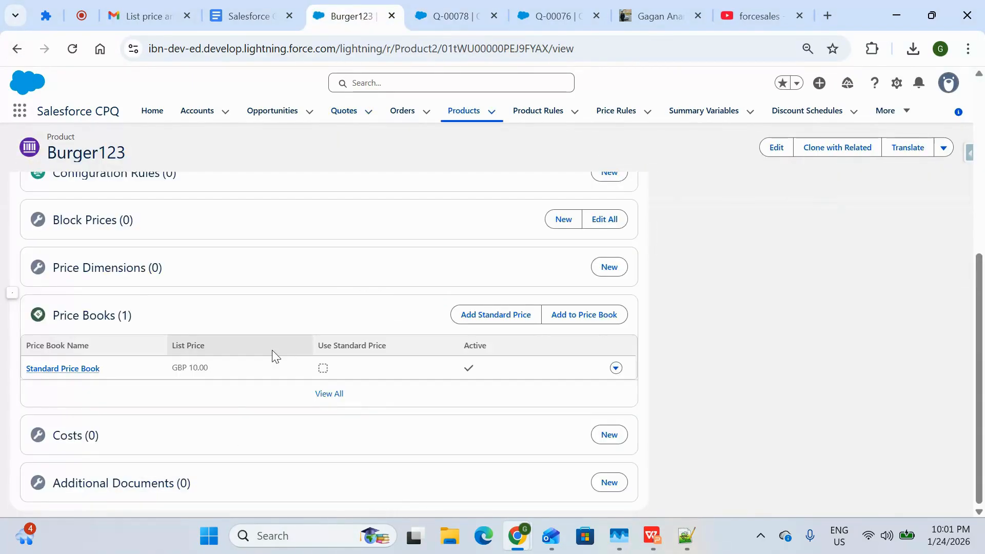
left_click(442, 18)
scroll(235, 408, "down", 1)
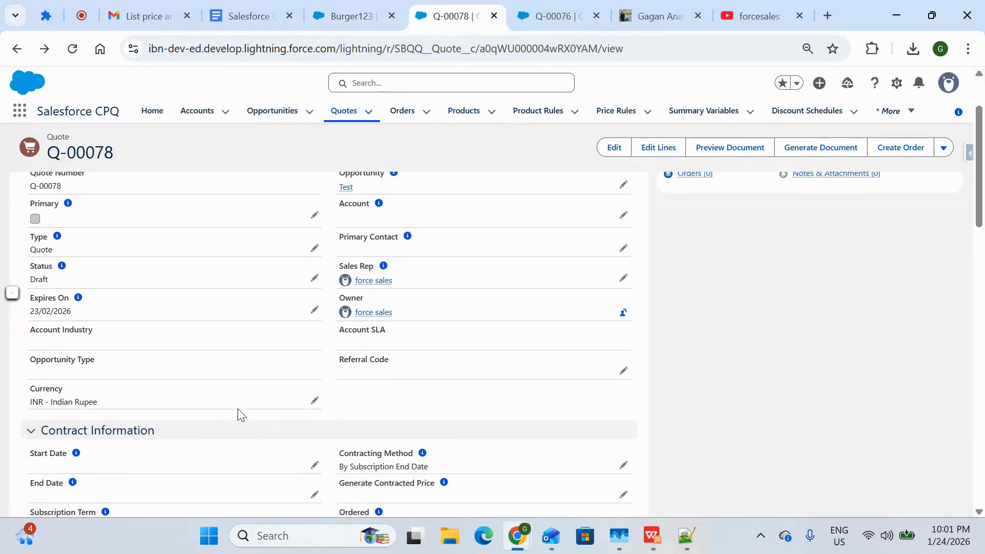
left_click(315, 403)
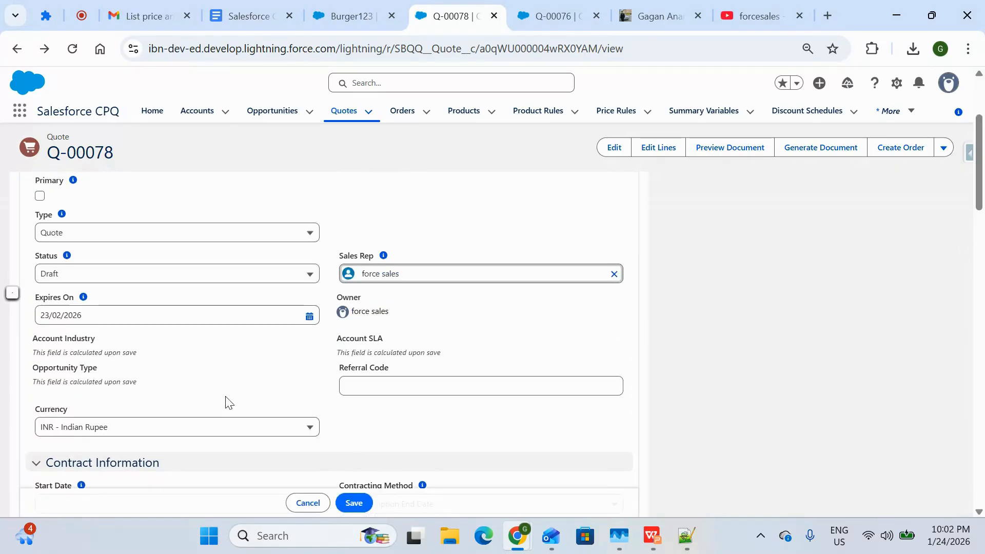
left_click(216, 435)
left_click(143, 368)
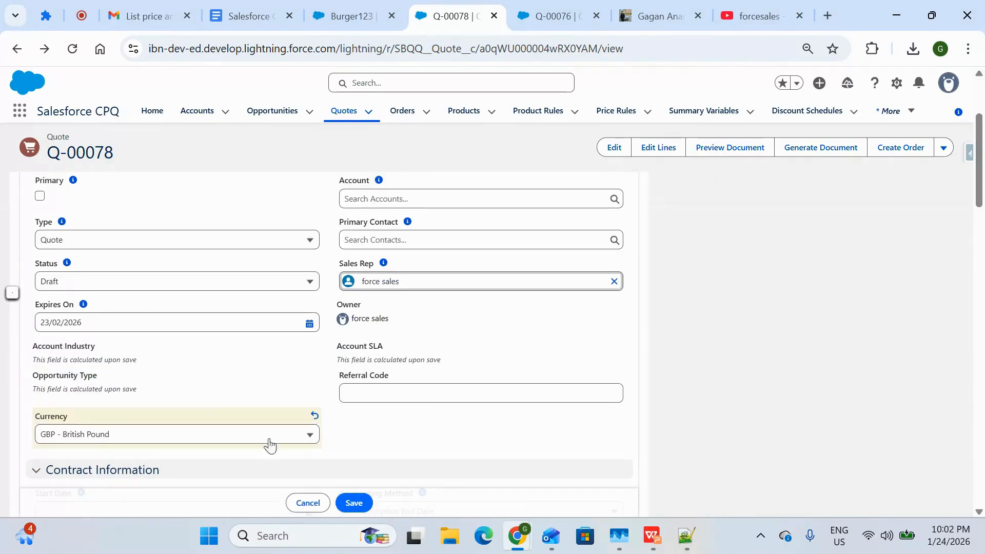
left_click(354, 503)
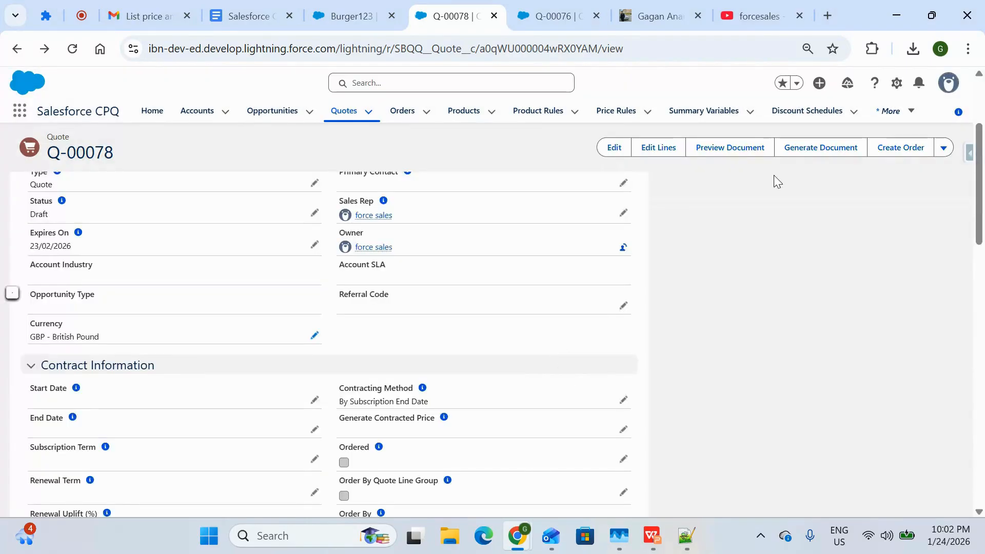
- Open quote Q-00078's line editor, search the product selection for "bur" and add Burger123 to the quote
left_click(665, 149)
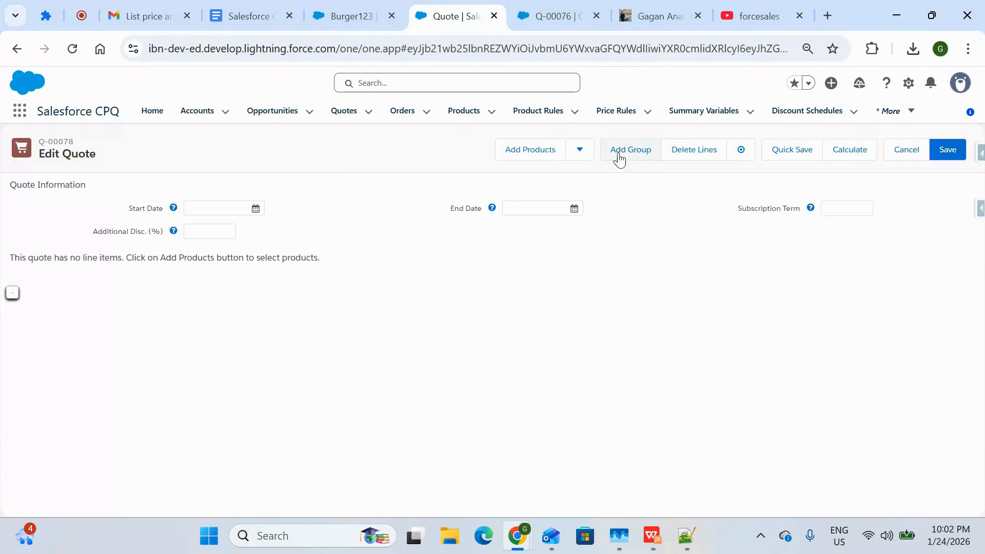
left_click(547, 156)
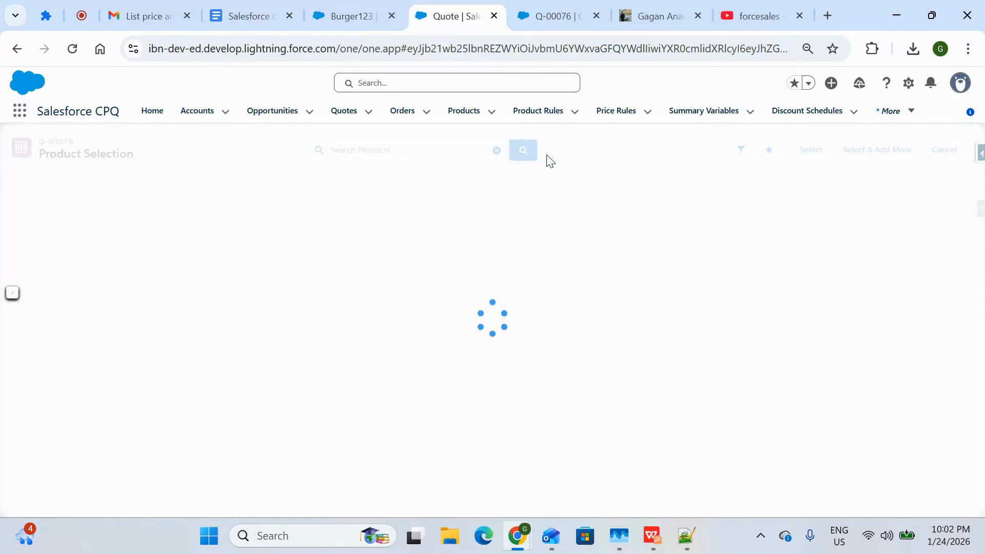
left_click(400, 153)
type("bur")
key("Return")
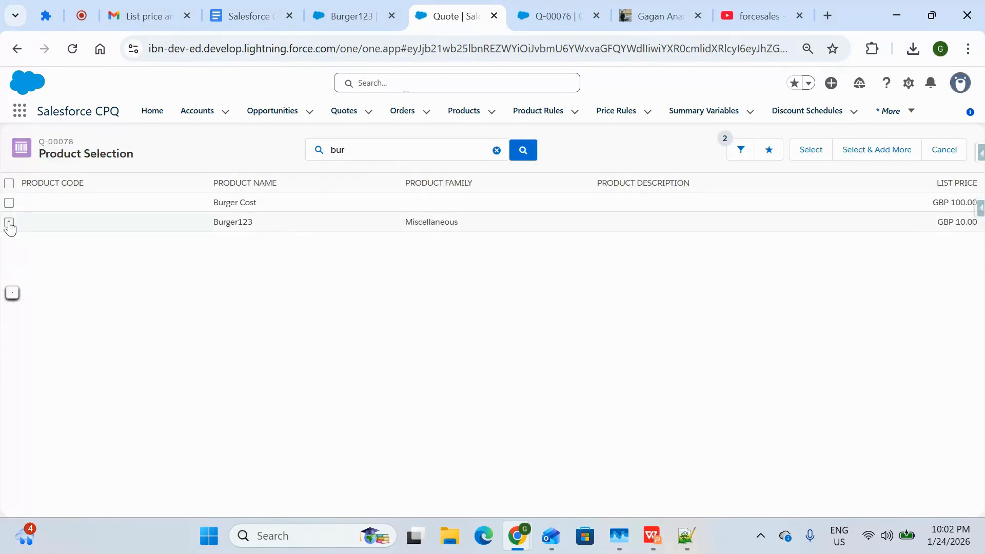
left_click(365, 17)
left_click(454, 23)
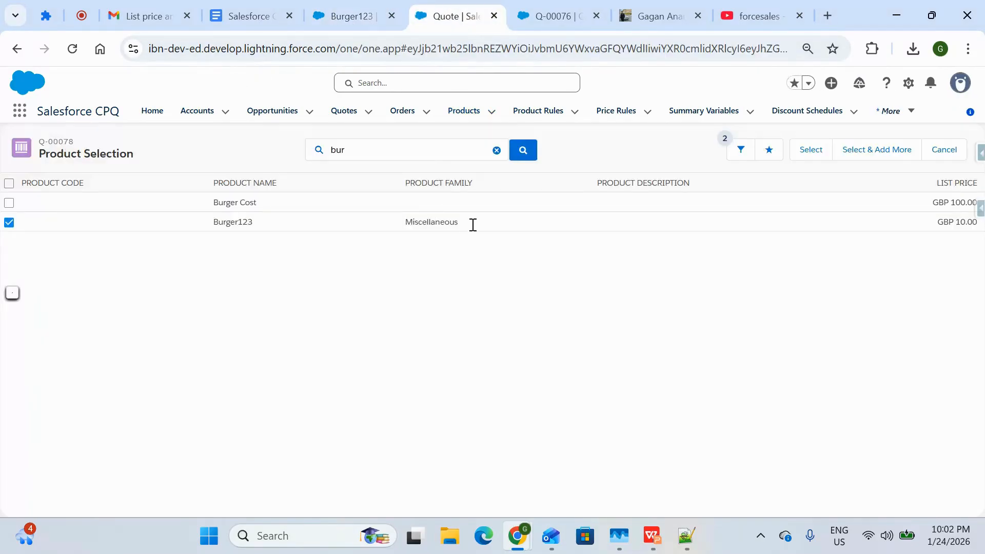
left_click(822, 150)
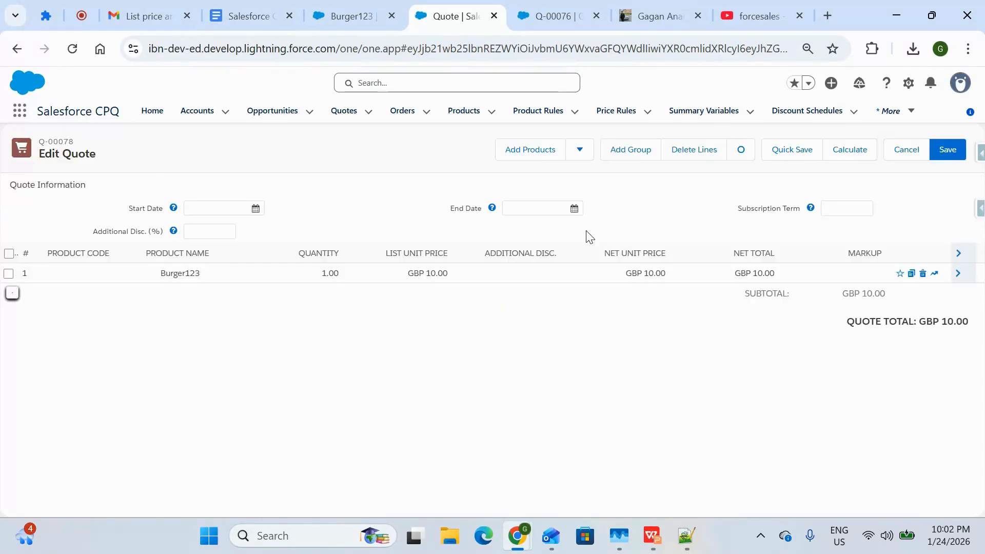
- Compare the Burger123 quote line's list unit price with its price book entry and check the List Price slide in the WPS presentation
left_click(446, 272)
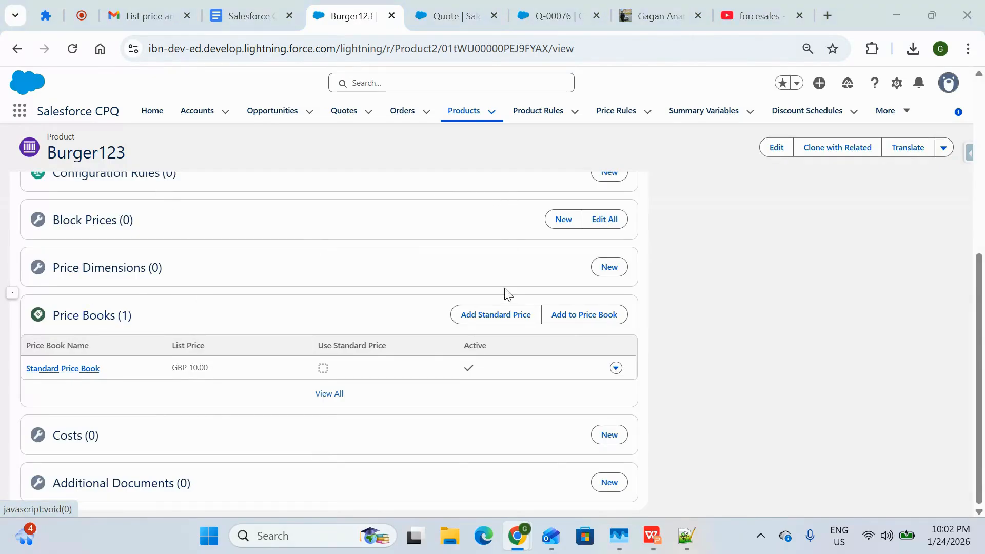
key("alt+Tab")
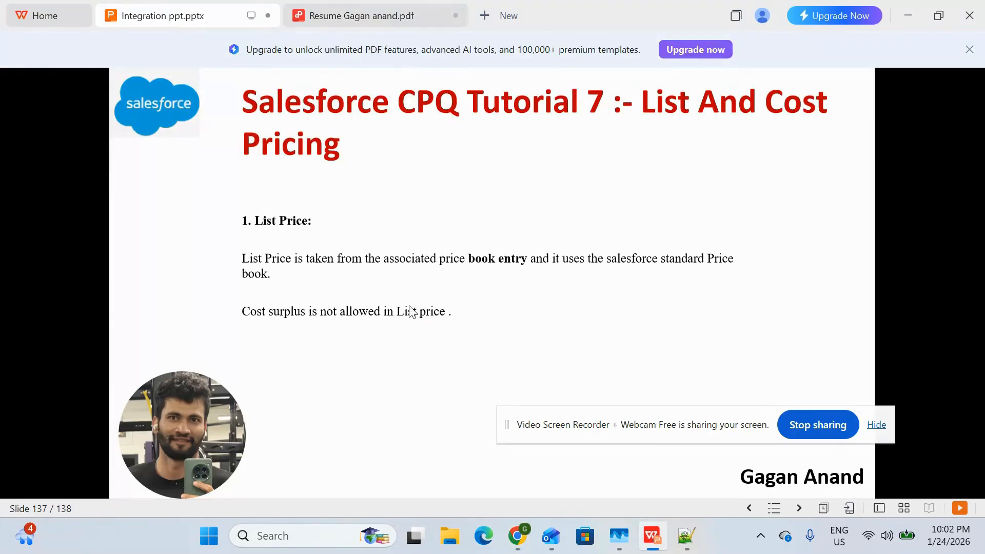
key("alt+Tab")
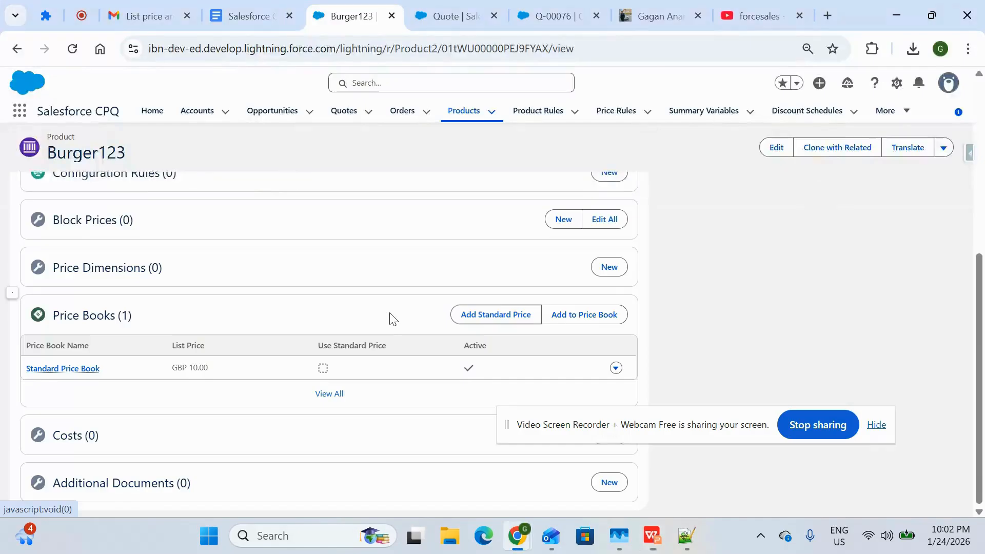
- Return to the quote line editor and examine the Markup column for the Burger123 line, hiding the screen-sharing notice
left_click(448, 24)
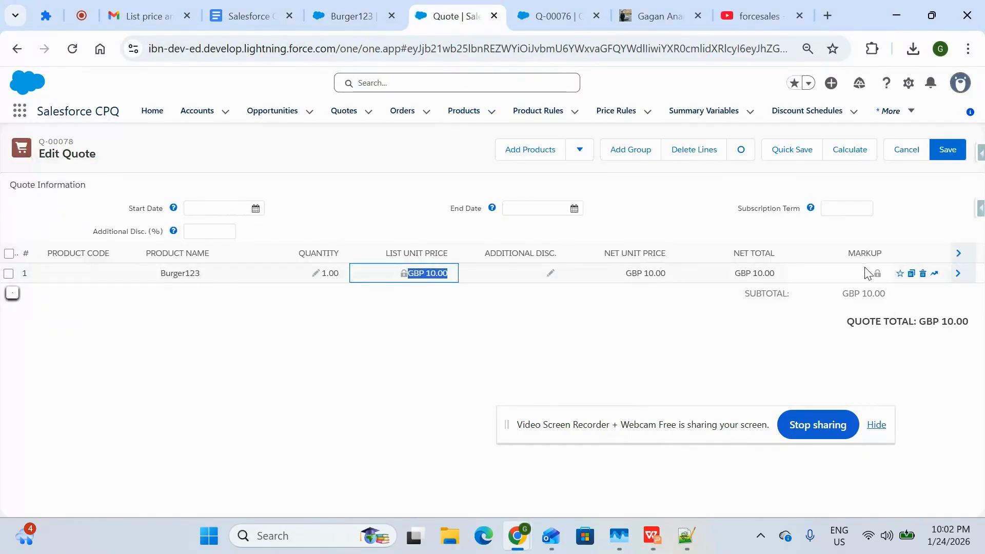
left_click(876, 274)
mouse_move(885, 253)
left_mouse_down()
mouse_move(843, 254)
mouse_move(884, 258)
left_mouse_up()
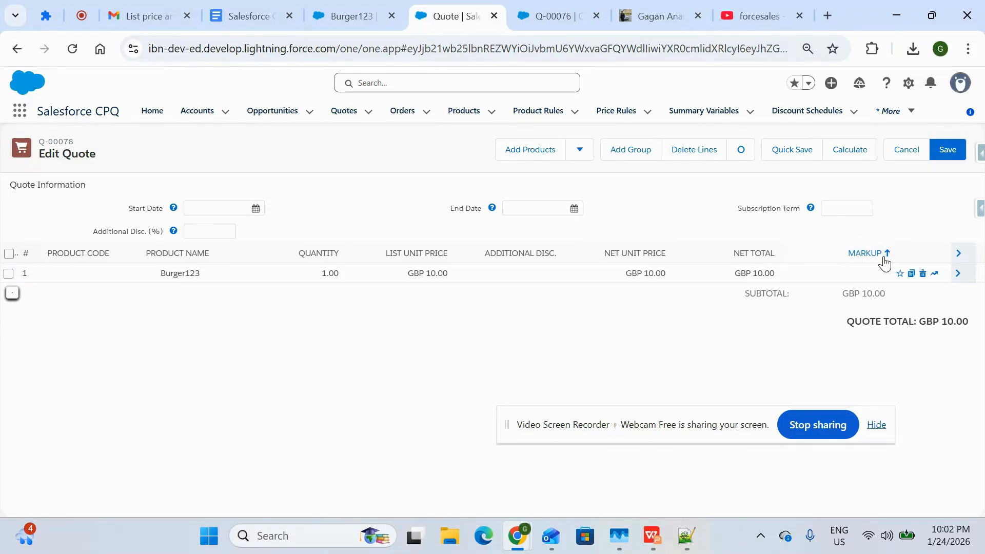
double_click(883, 258)
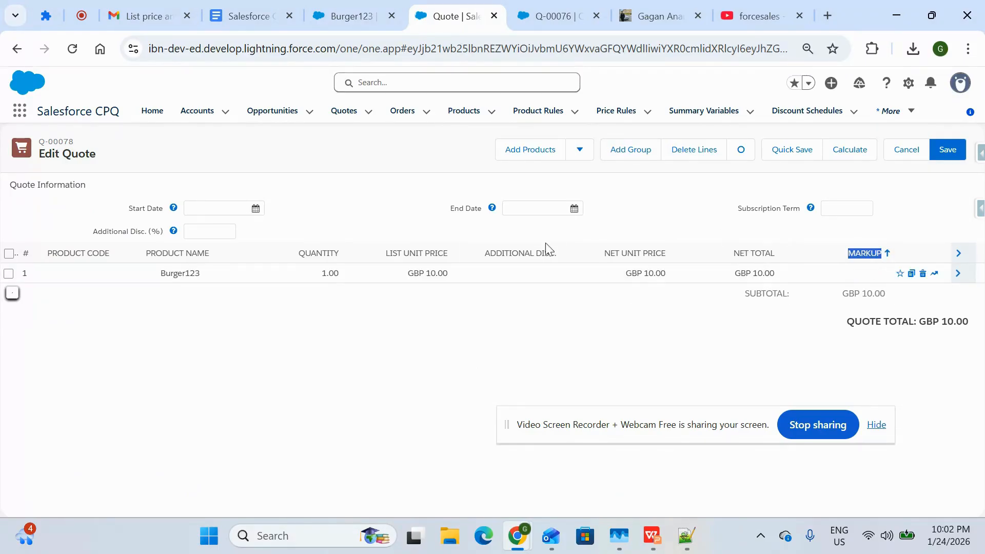
left_click(876, 425)
- Switch to the WPS presentation, advance from the List Price slide and read the Cost Price slide
left_click(652, 535)
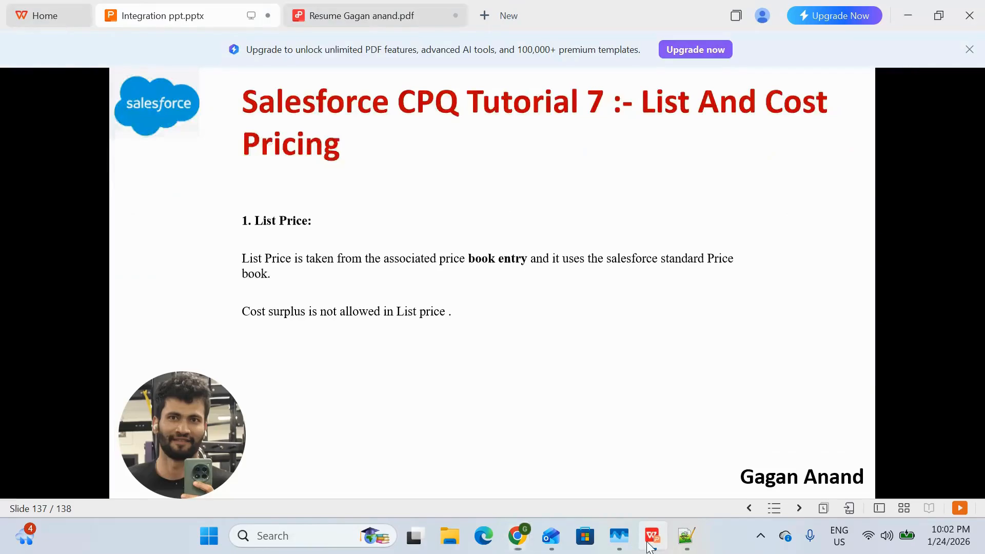
left_click(651, 349)
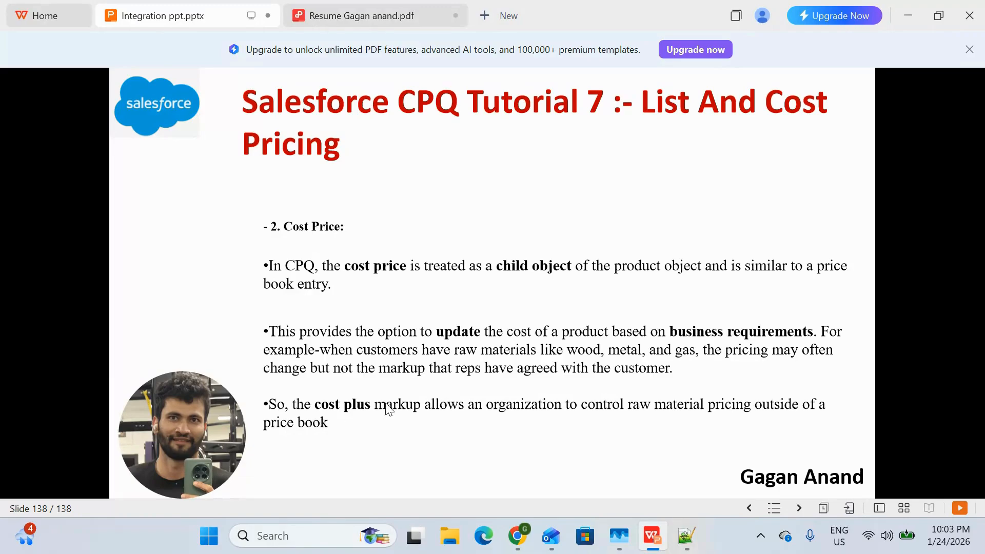
scroll(402, 412, "up", 1)
scroll(402, 413, "down", 1)
- Switch back to Salesforce in Chrome and create a new active product named Burger123 from the products list
key("alt+Tab")
left_click(349, 23)
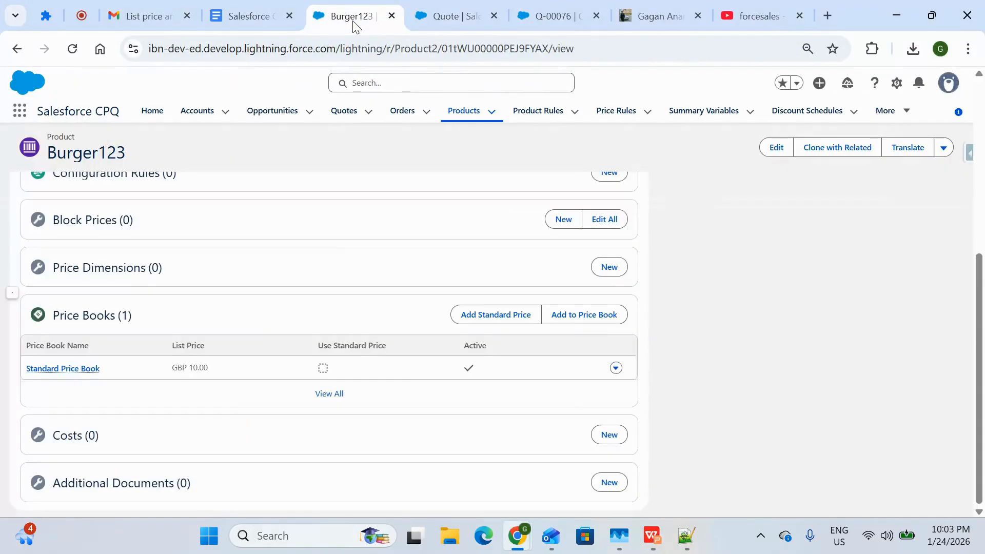
left_click(469, 118)
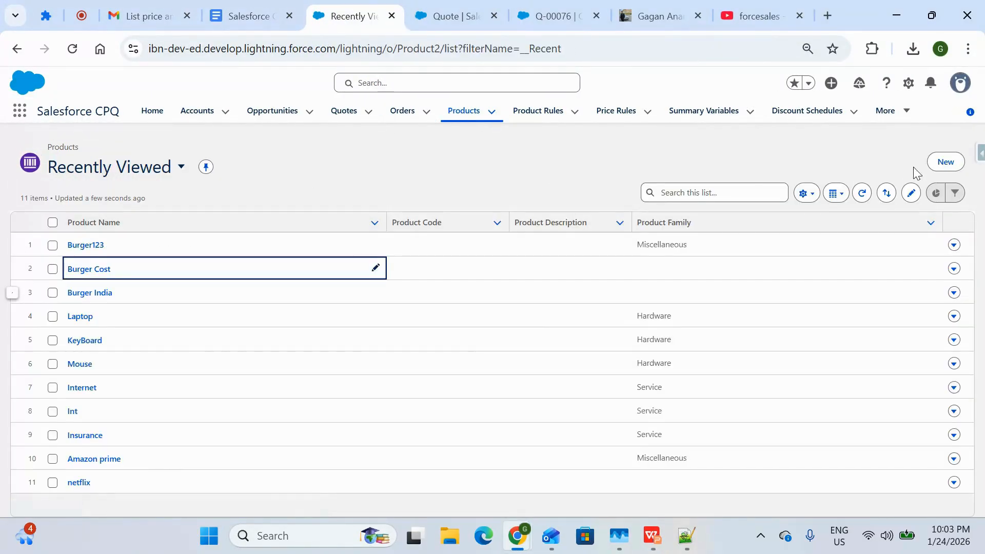
left_click(945, 162)
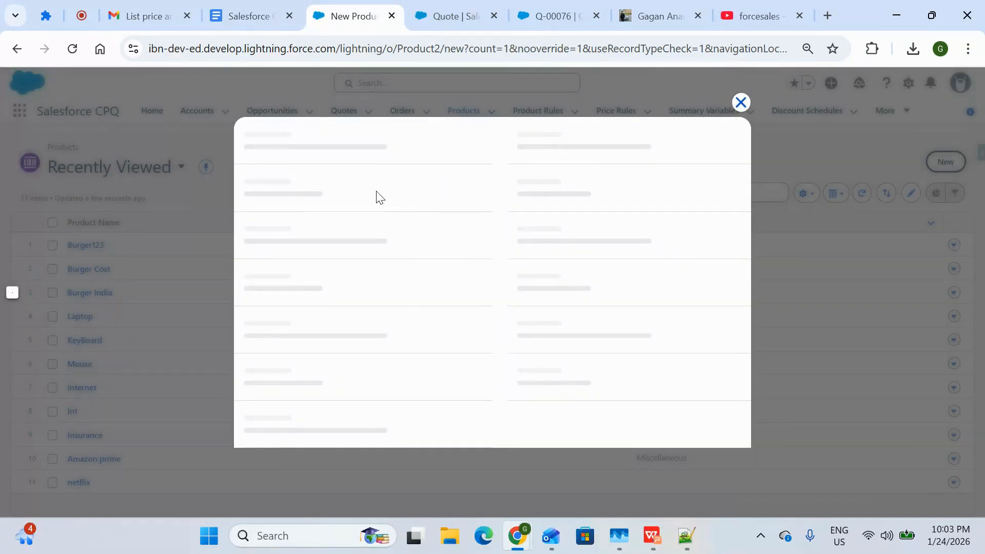
type("Burg")
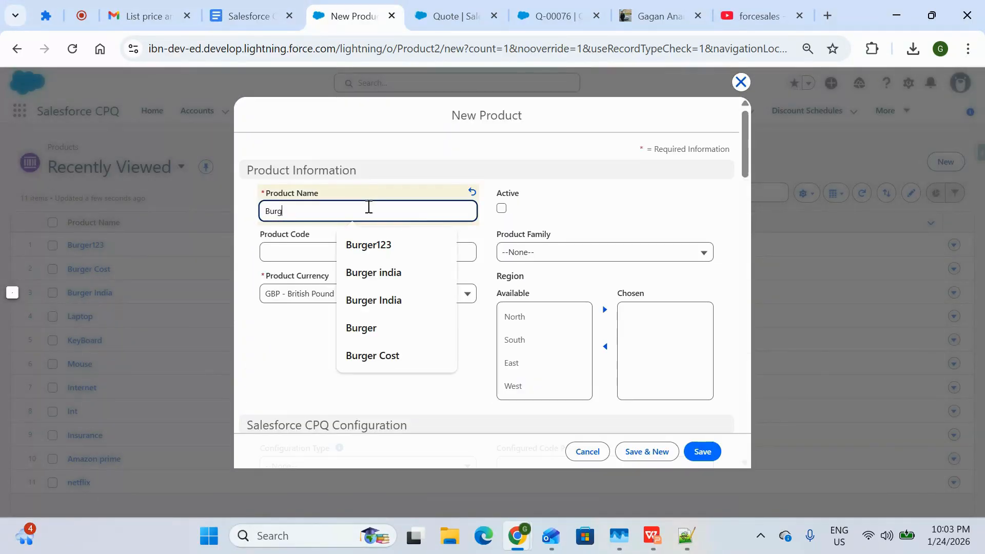
left_click(380, 245)
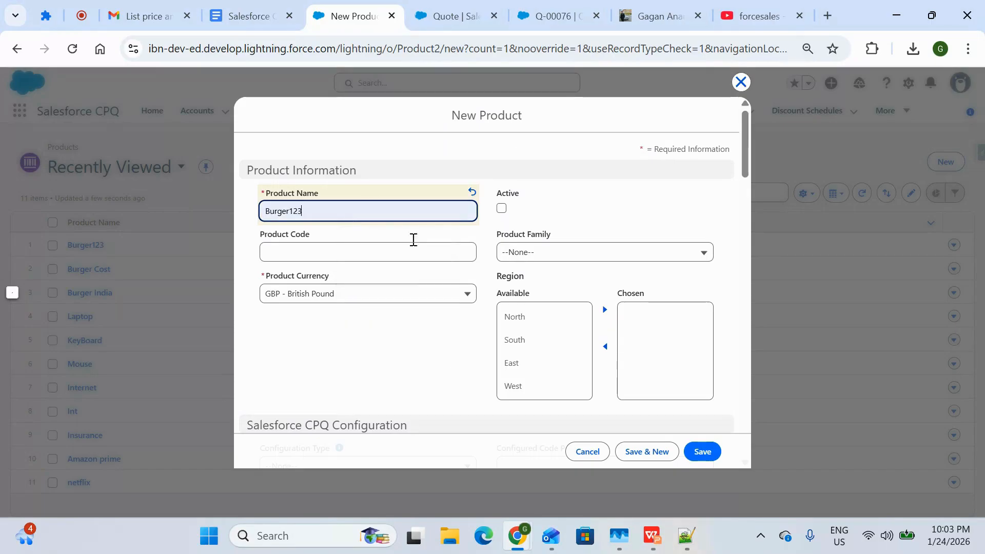
left_click(501, 209)
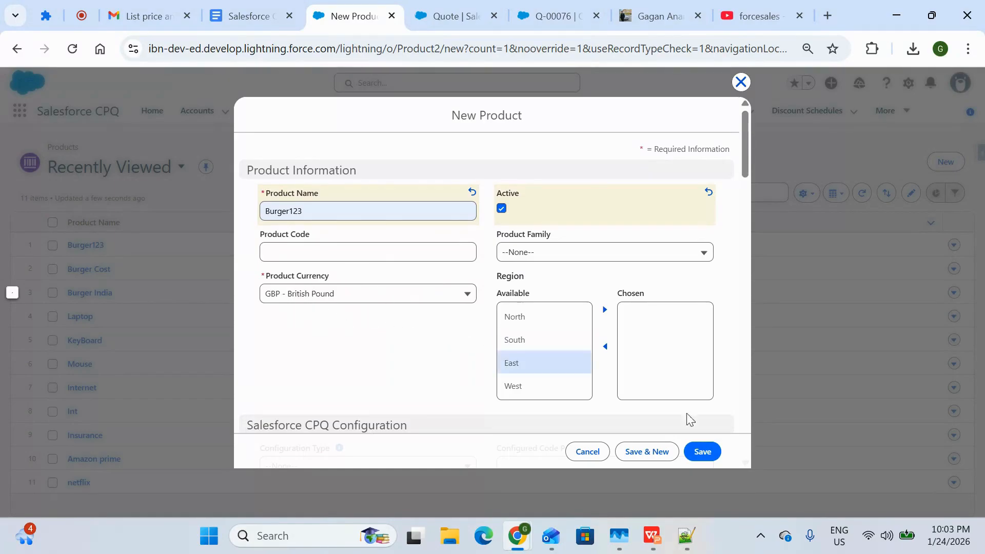
left_click(704, 450)
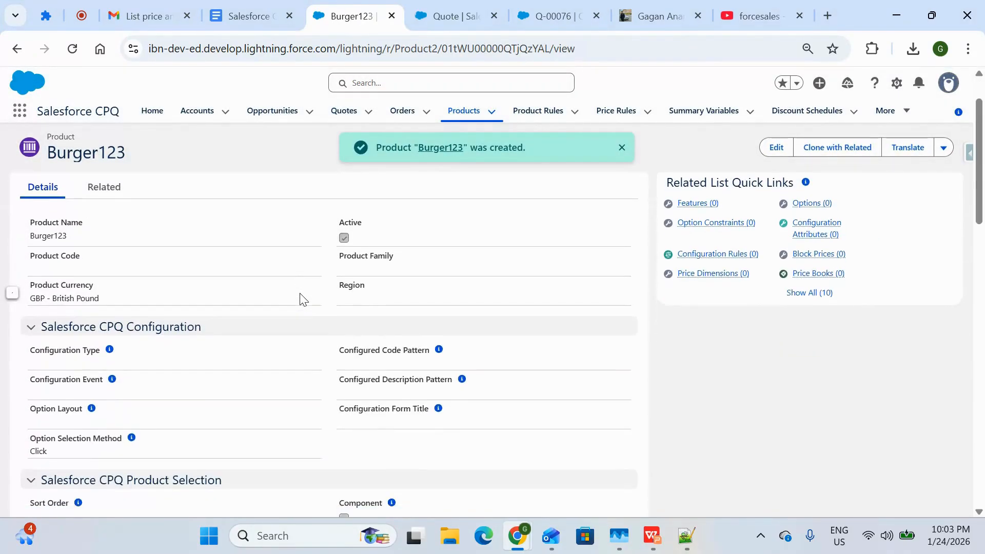
- Set the Burger123 product's Pricing Method to Cost and save the record
scroll(302, 299, "down", 4)
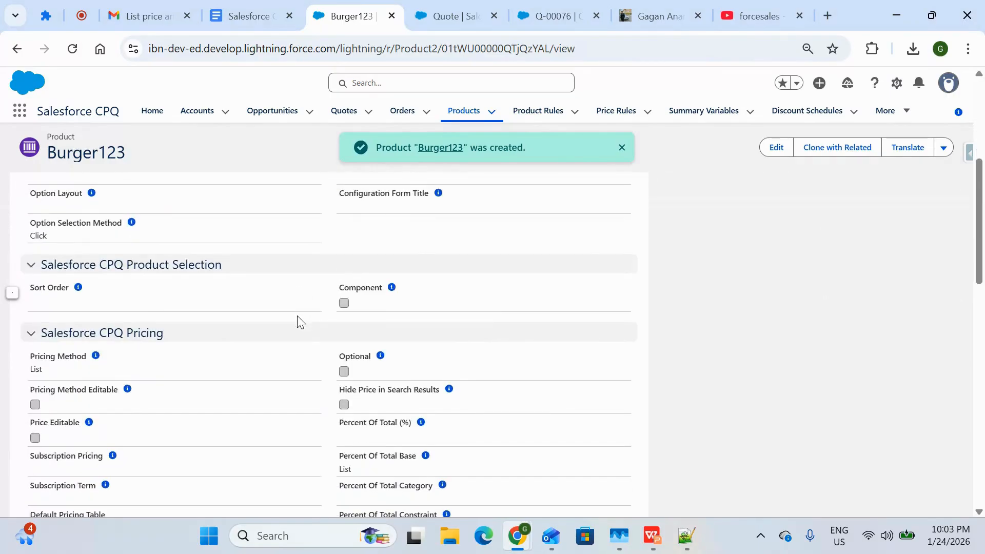
left_click(776, 148)
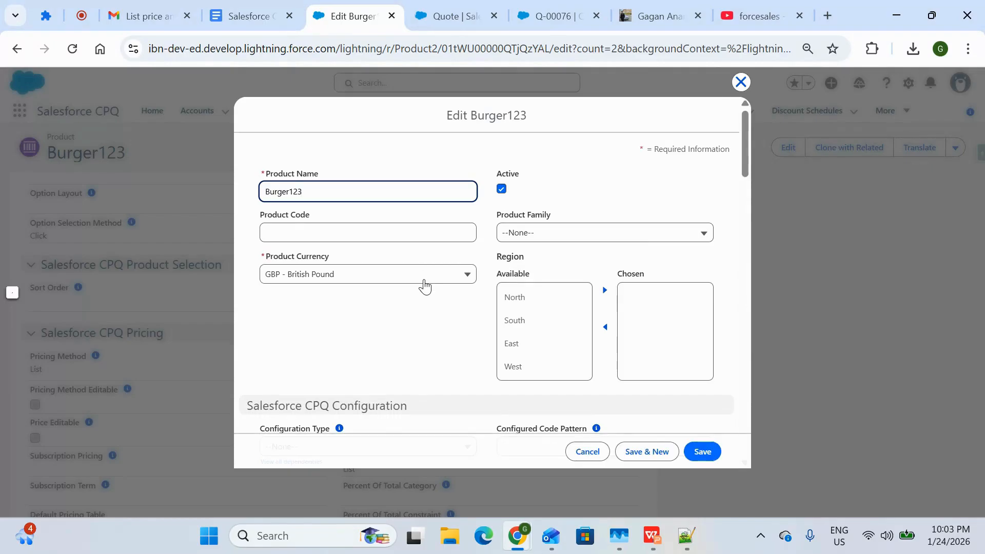
scroll(427, 286, "down", 3)
scroll(428, 285, "down", 5)
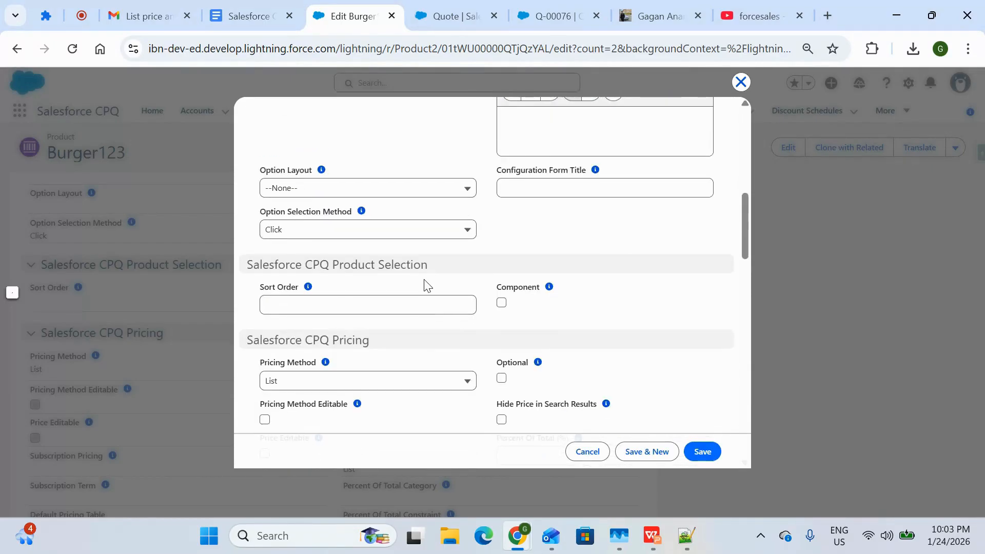
scroll(424, 285, "up", 1)
scroll(424, 318, "down", 1)
left_click(437, 341)
left_click(364, 403)
left_click(704, 452)
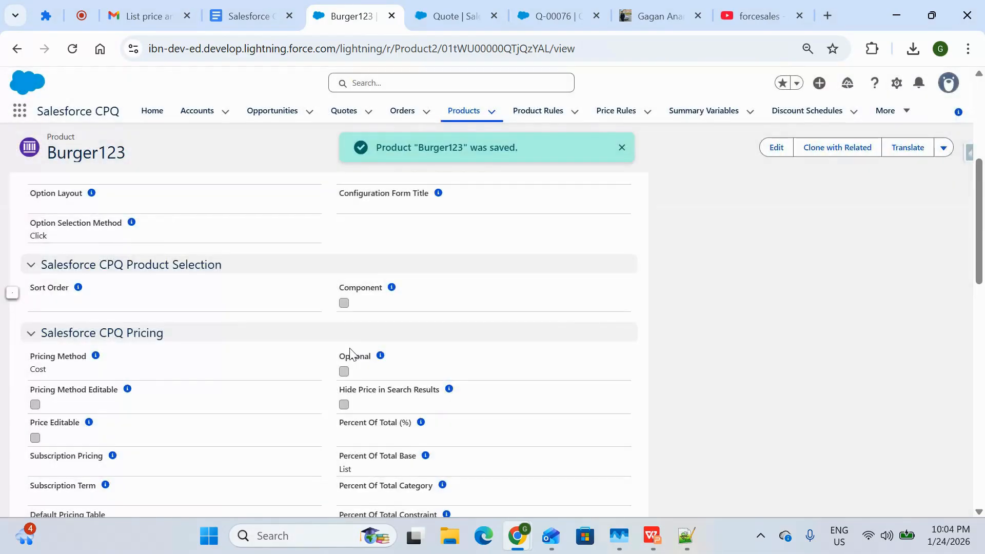
- Add an active Standard Price Book entry to Burger123 with a list price of 11 GBP
scroll(351, 352, "down", 5)
scroll(352, 352, "up", 5)
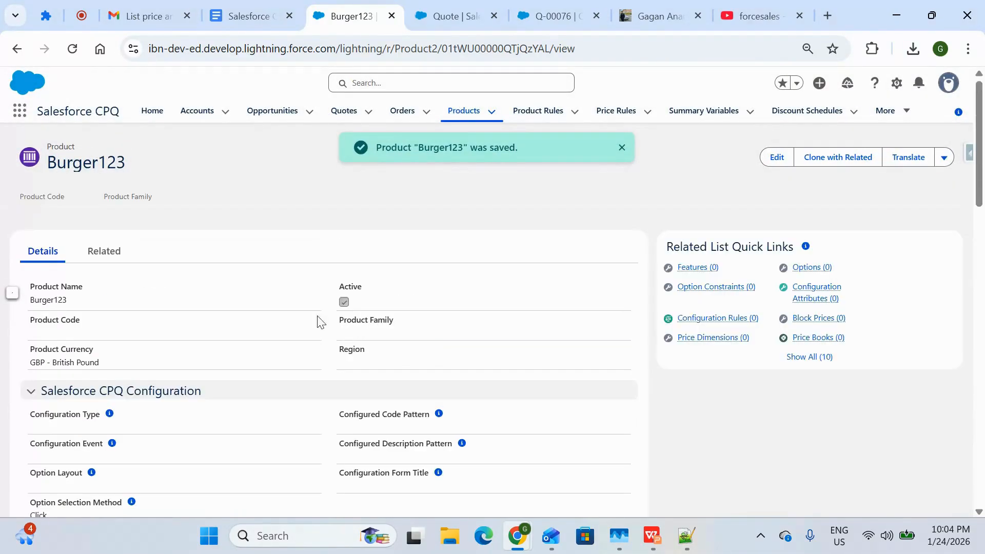
left_click(102, 251)
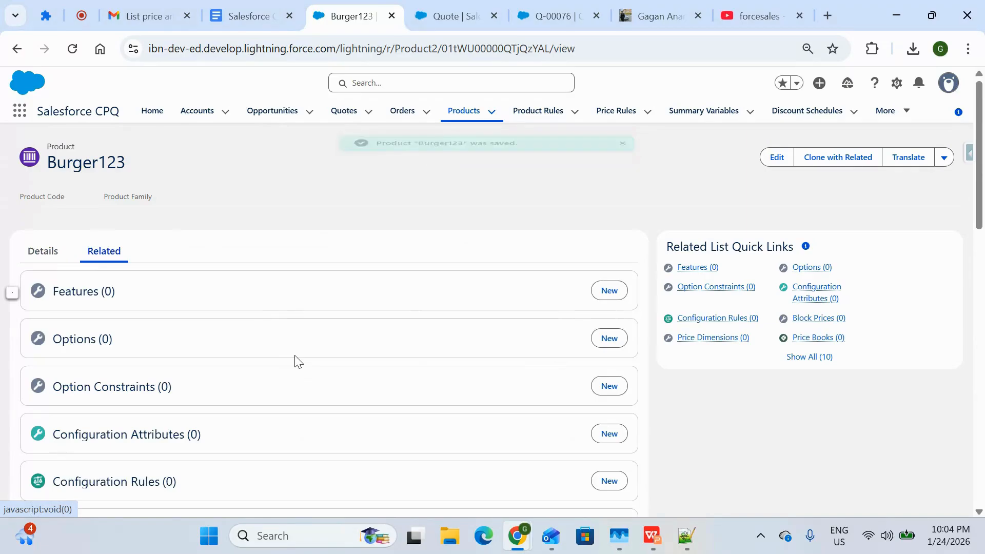
scroll(296, 361, "down", 5)
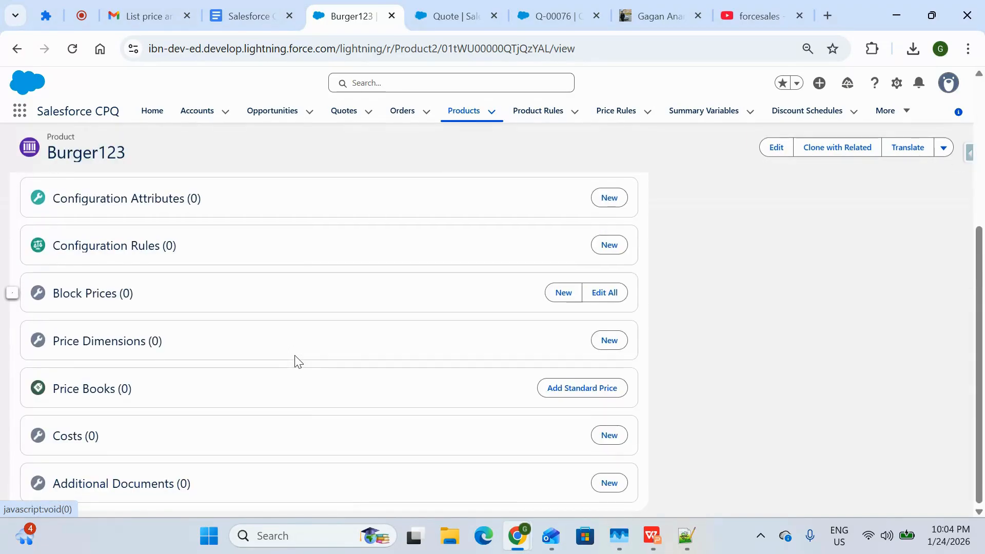
left_click(578, 390)
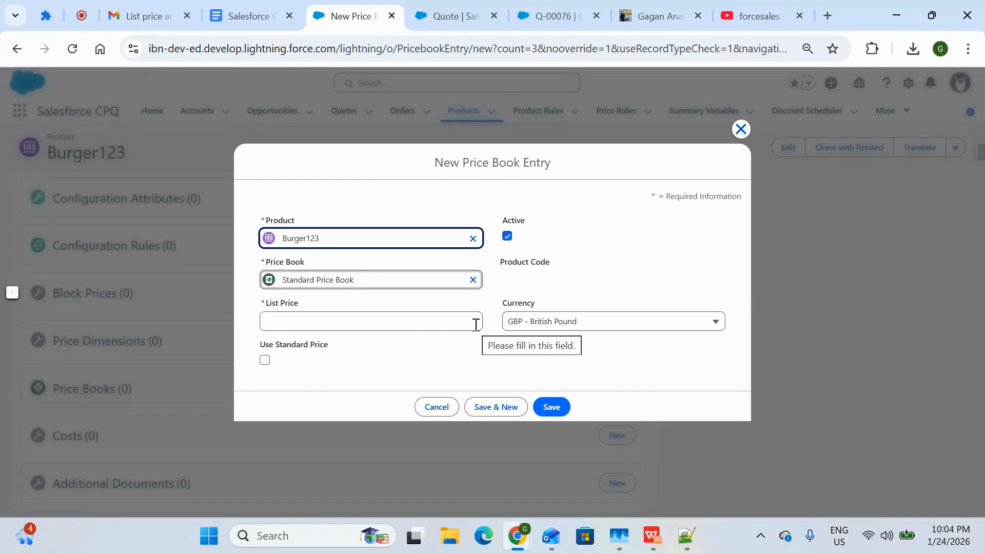
left_click(435, 16)
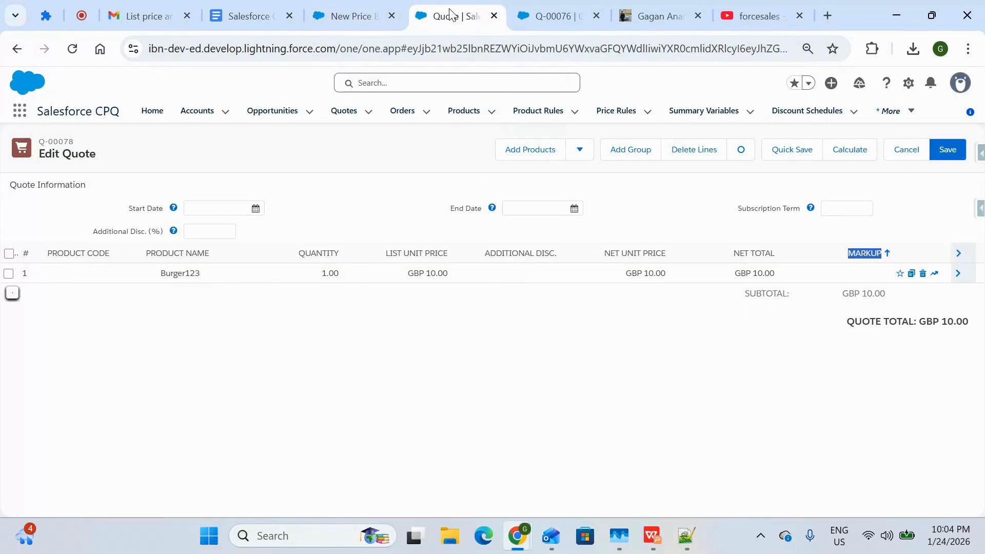
left_click(401, 11)
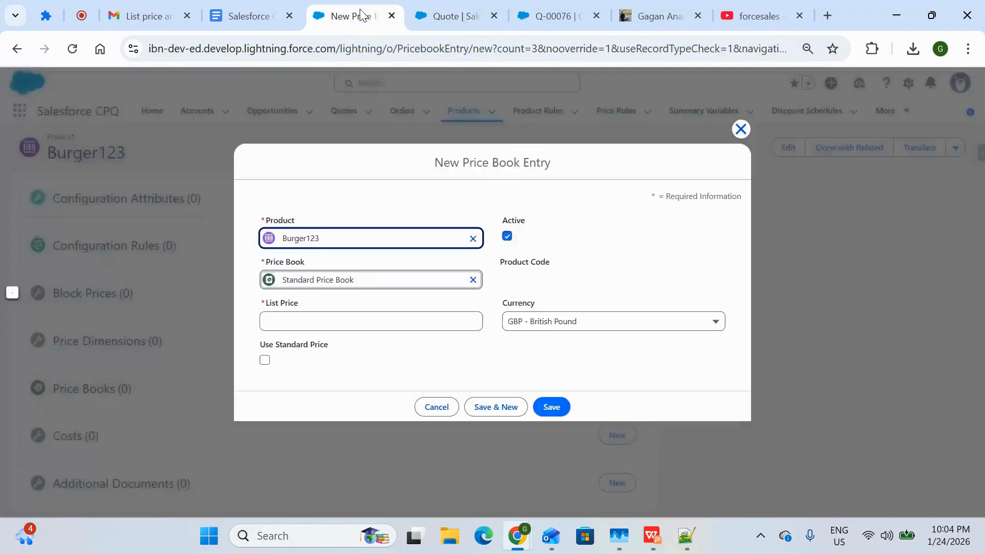
left_click(401, 318)
type("11")
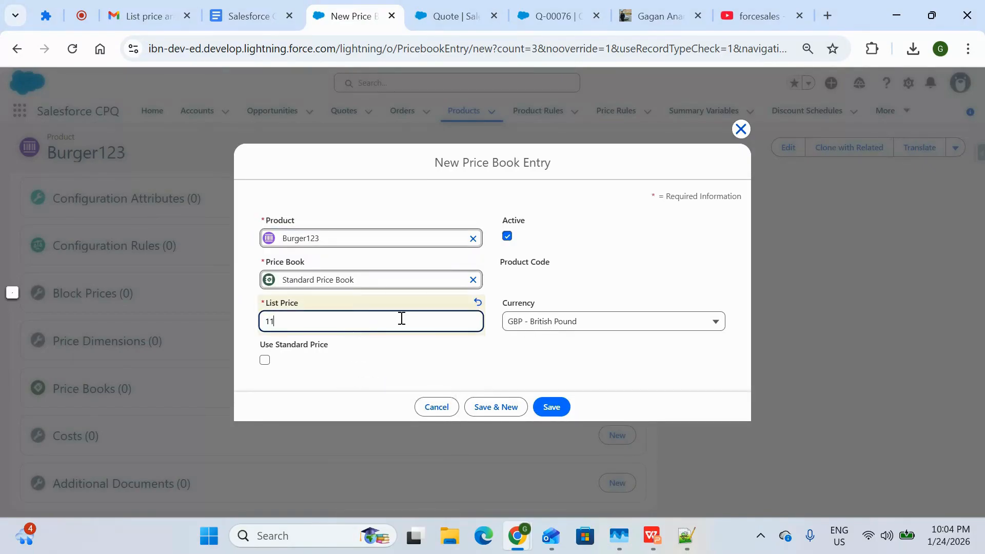
key("BackSpace")
type("1")
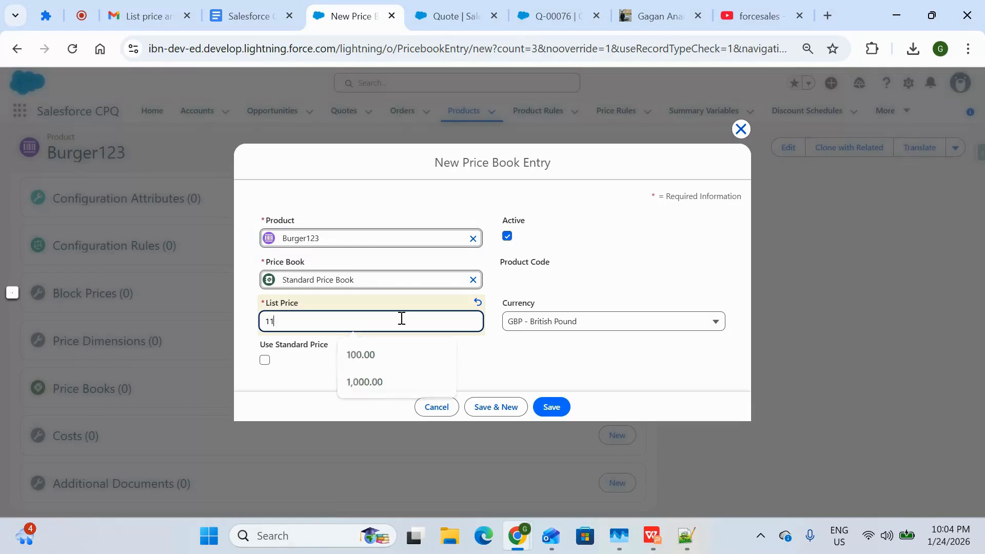
left_click(510, 380)
left_click(553, 413)
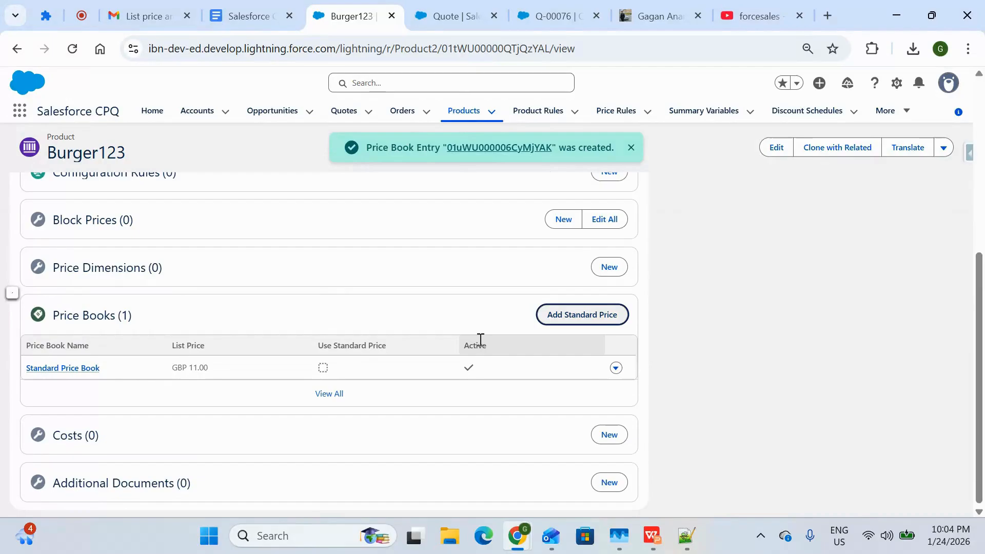
- Compare with the open quote, then rename the new product as Burger123Cost and save it
left_click(445, 16)
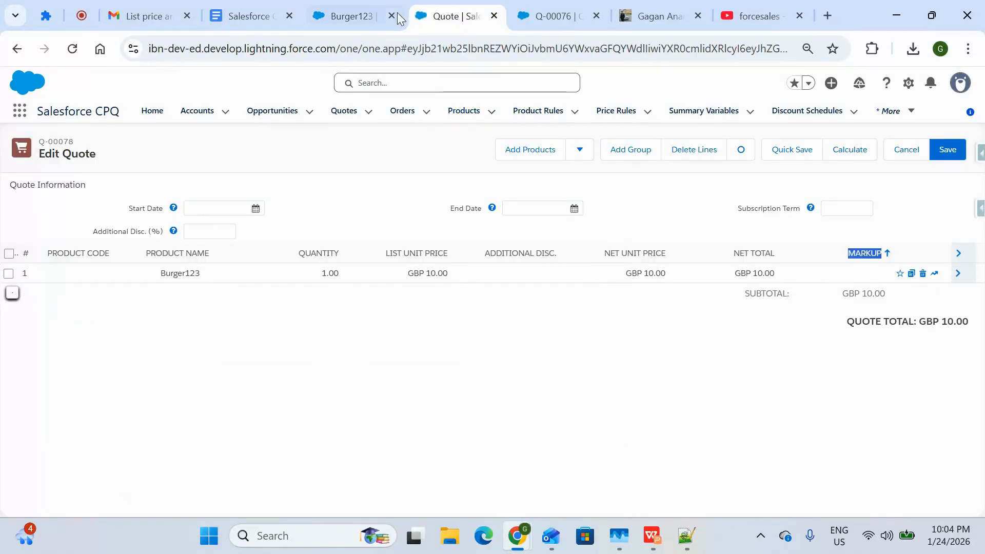
left_click(339, 20)
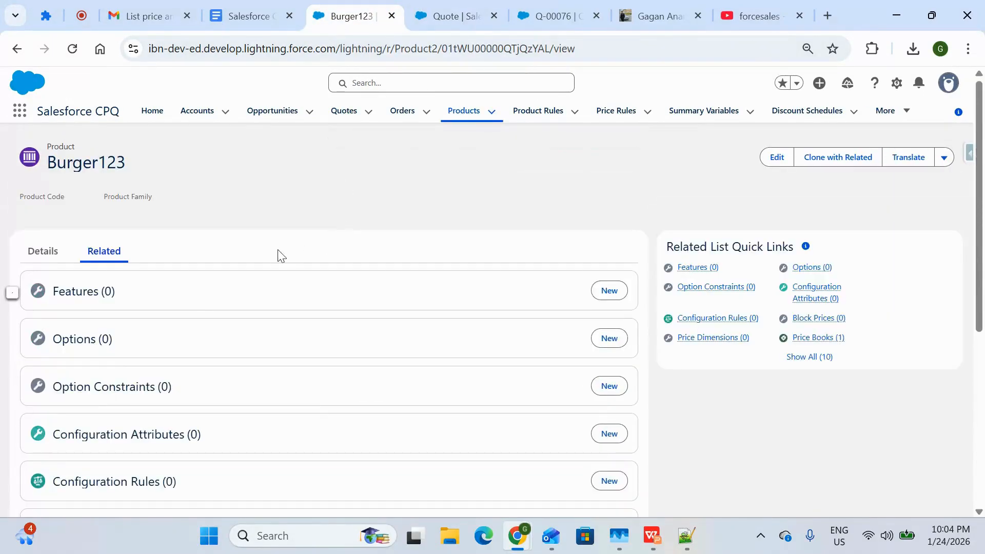
left_click(41, 251)
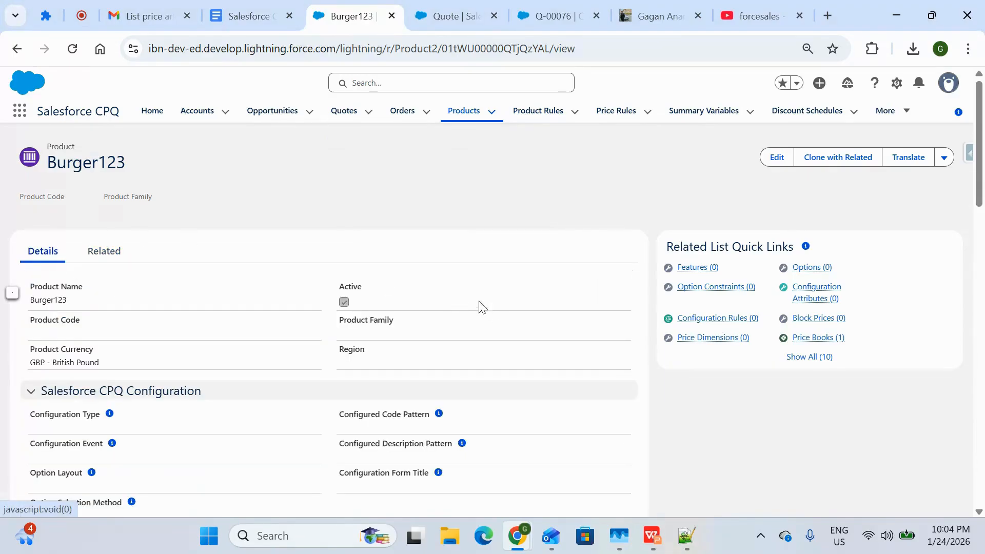
left_click(769, 154)
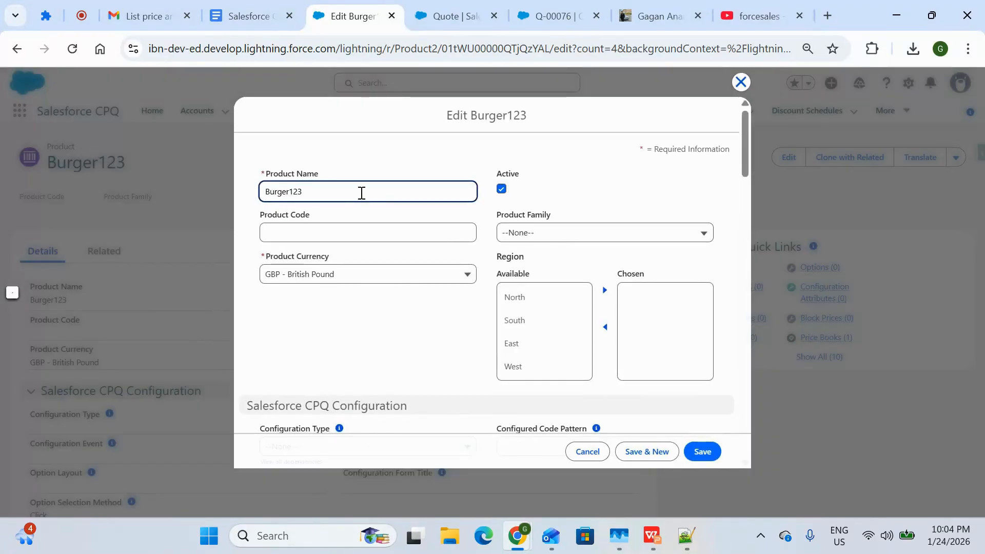
type("Cost")
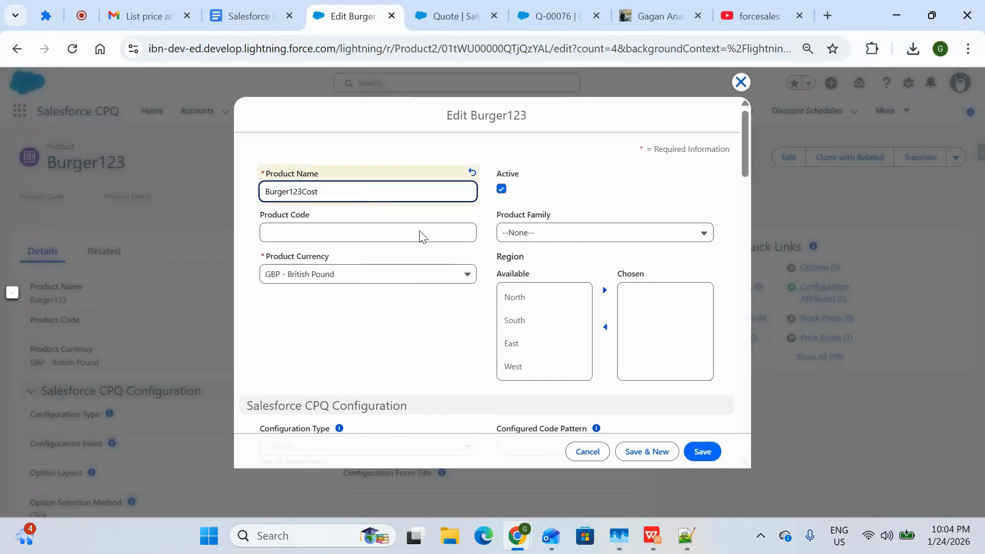
left_click(700, 451)
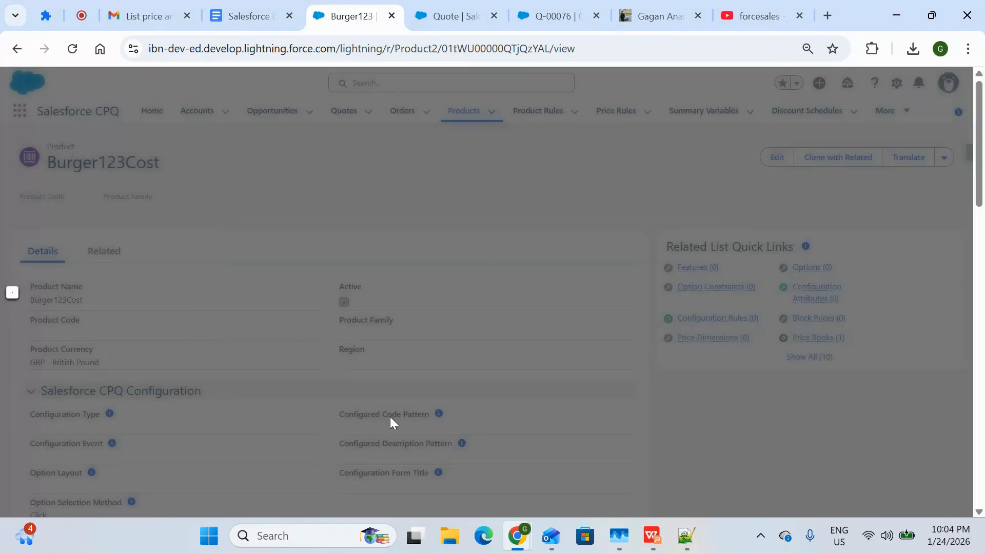
- Create an active cost record for Burger123Cost with a unit cost of 13 GBP
scroll(390, 414, "down", 7)
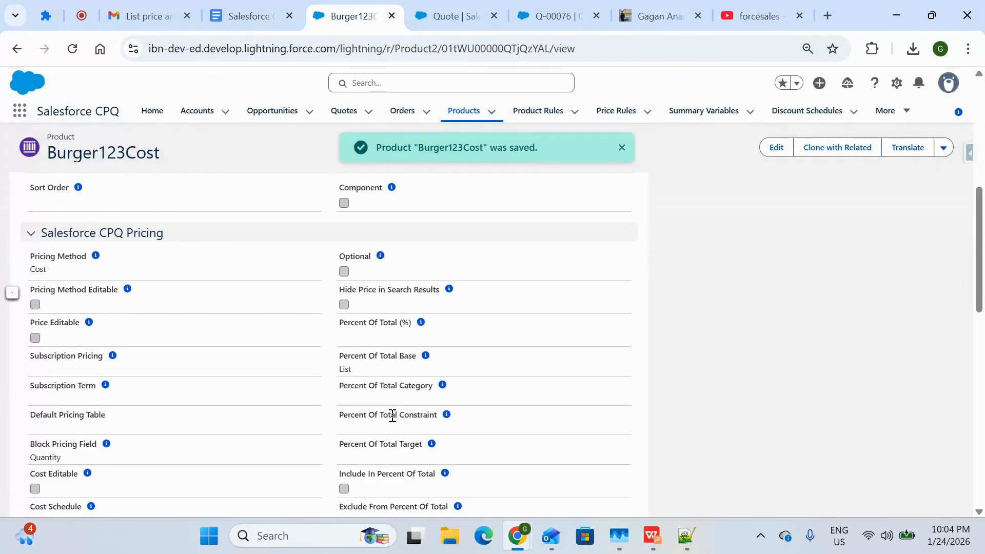
scroll(391, 413, "down", 5)
scroll(391, 414, "up", 15)
left_click(104, 251)
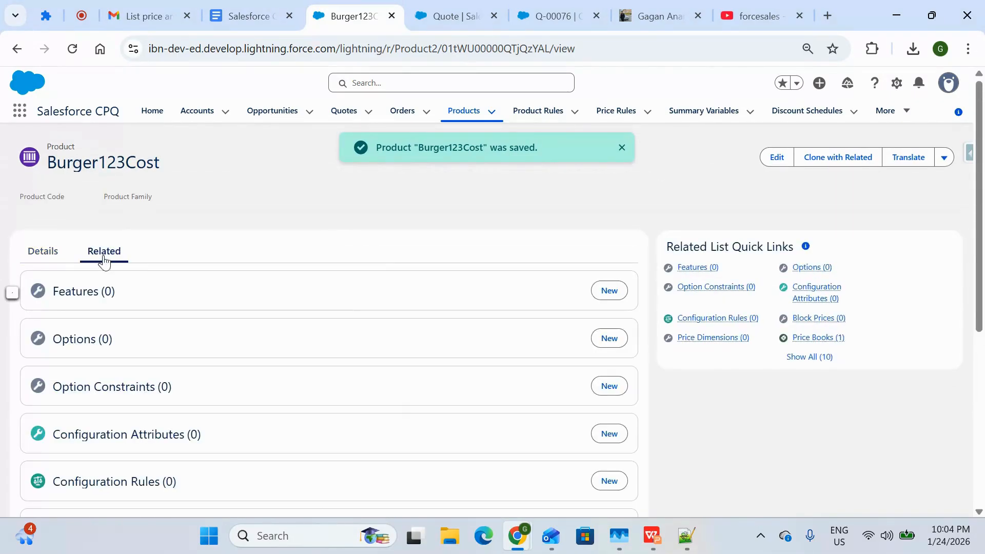
scroll(297, 395, "down", 6)
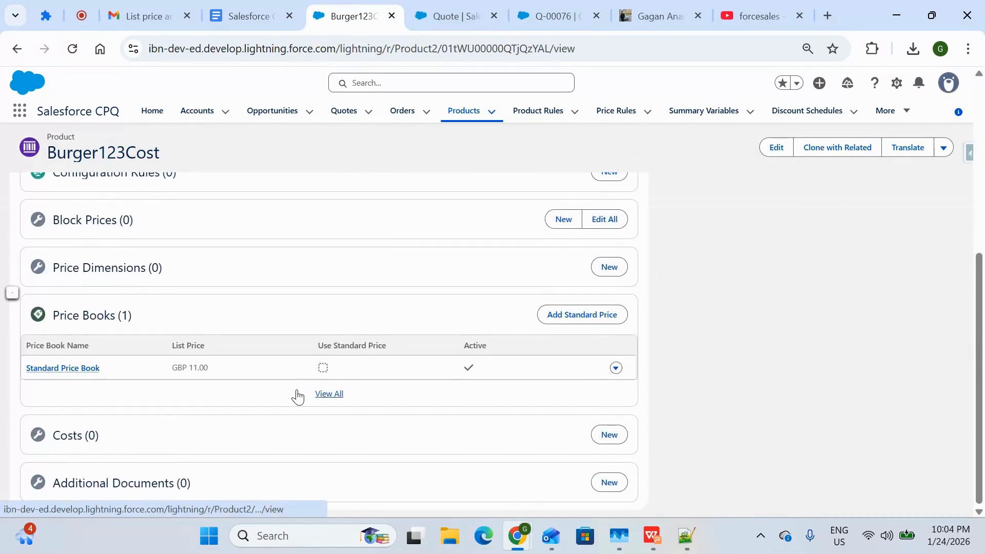
left_click(610, 435)
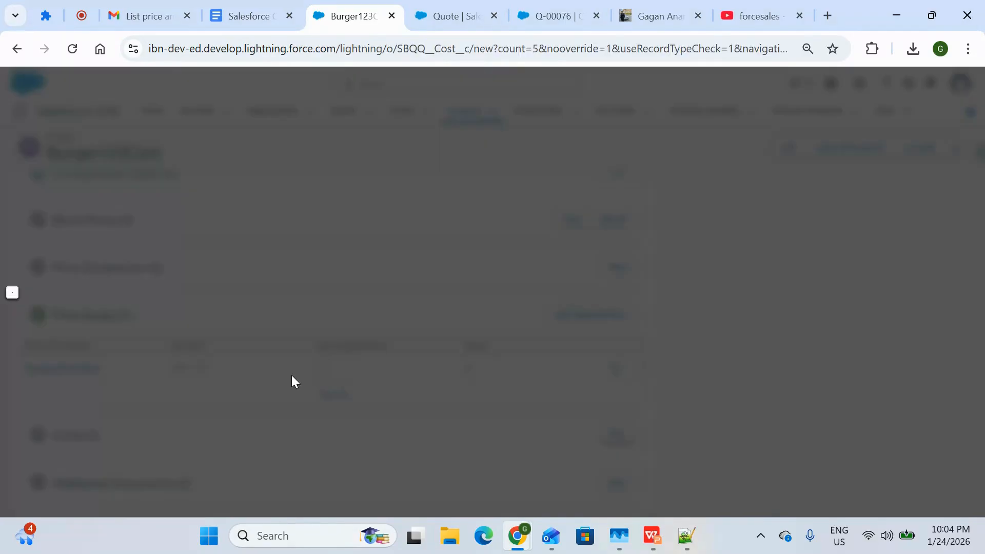
left_click(334, 319)
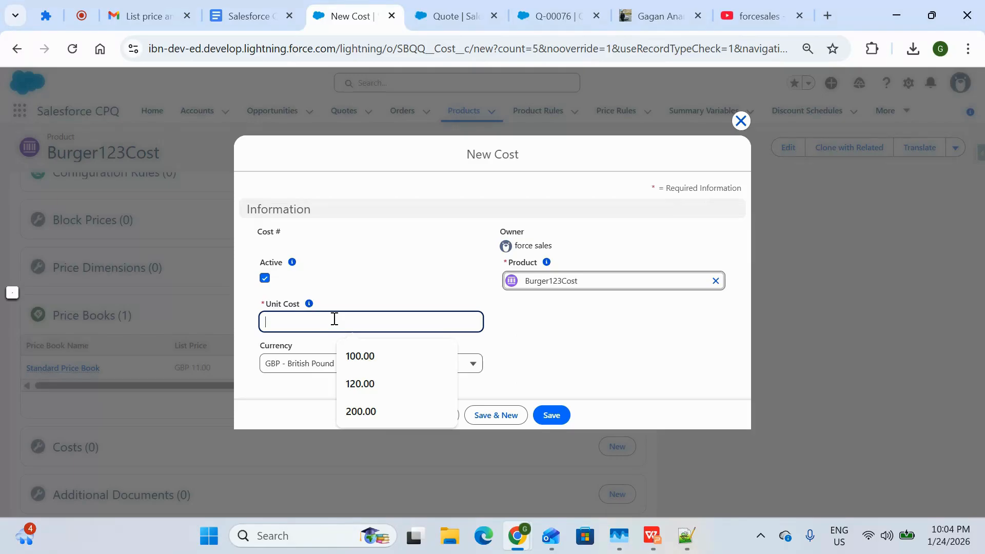
type("13")
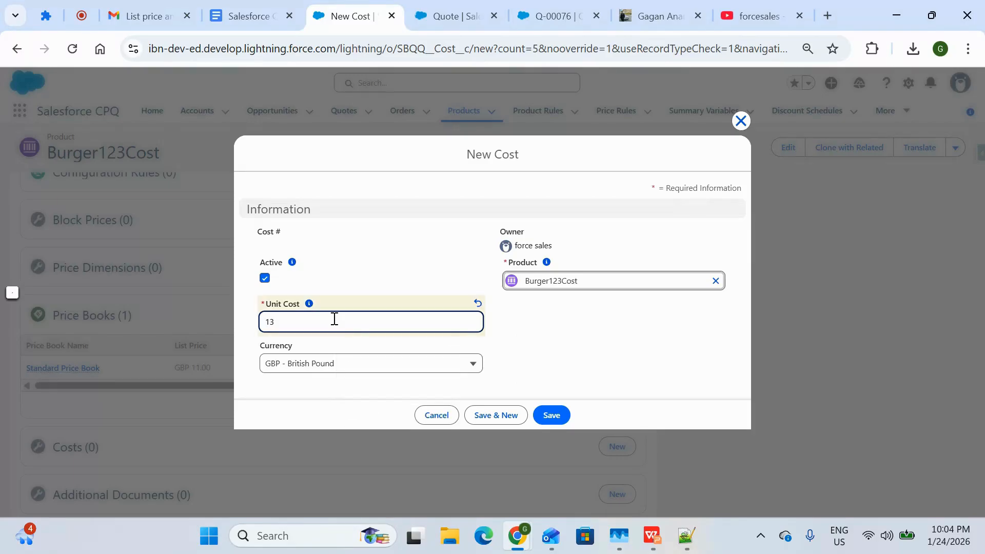
left_click(549, 415)
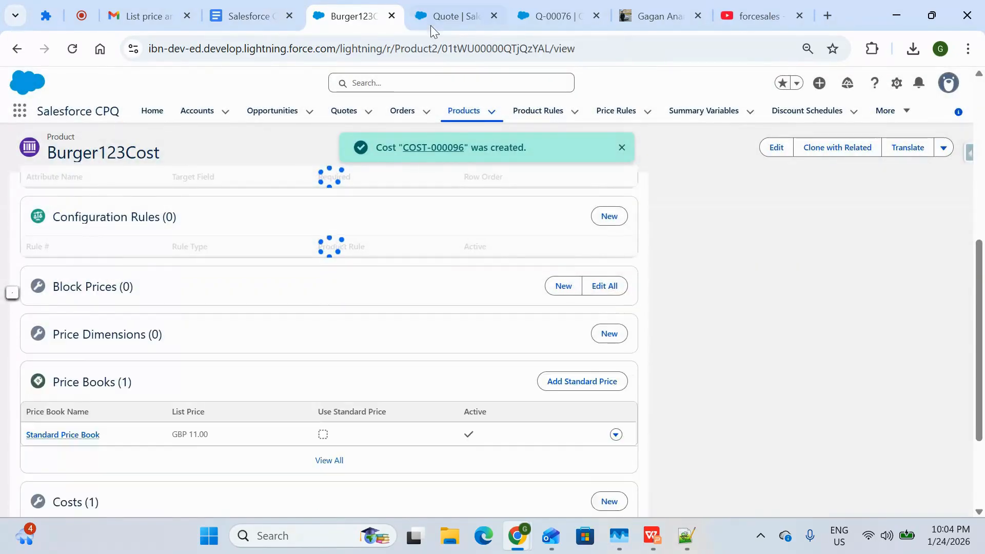
- Add the Burger Cost product to the quote by searching for burger, and delete its quote line again
left_click(444, 21)
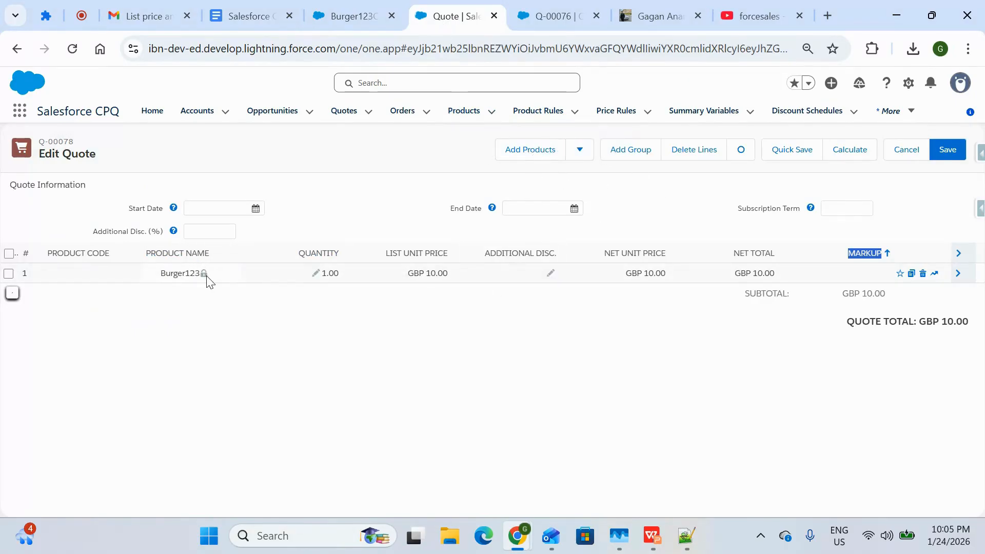
left_click_drag(222, 279, 200, 295)
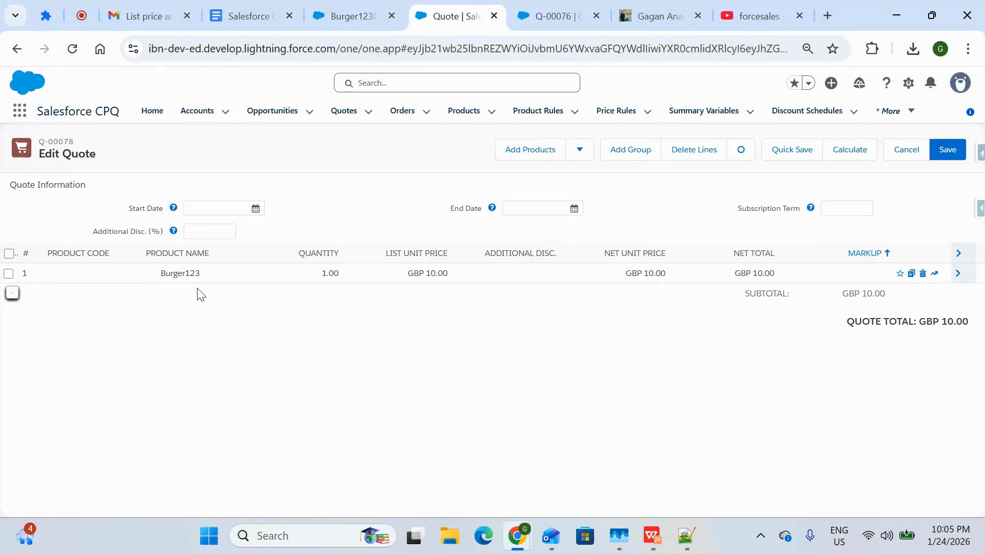
left_click(531, 156)
left_click(461, 157)
type("burger")
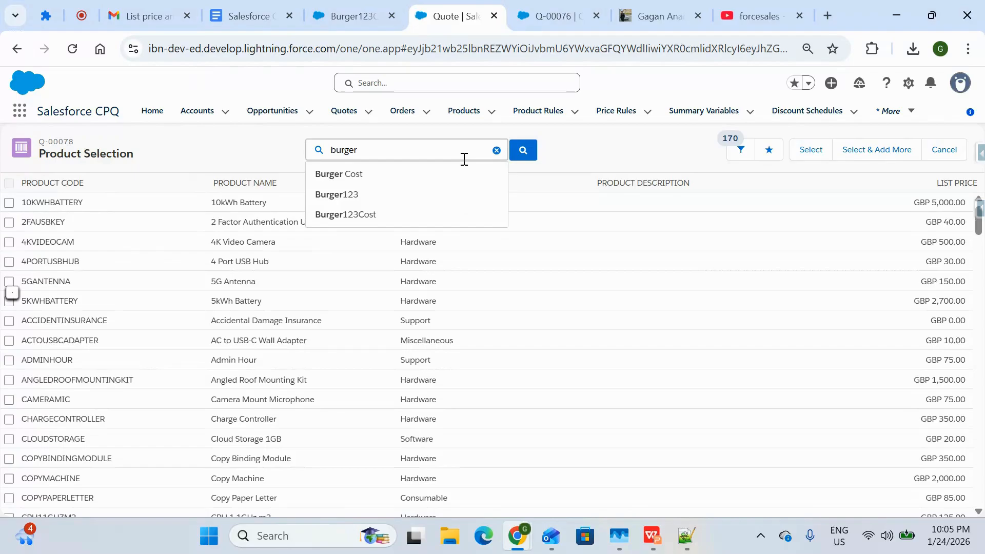
left_click(429, 174)
left_click(10, 203)
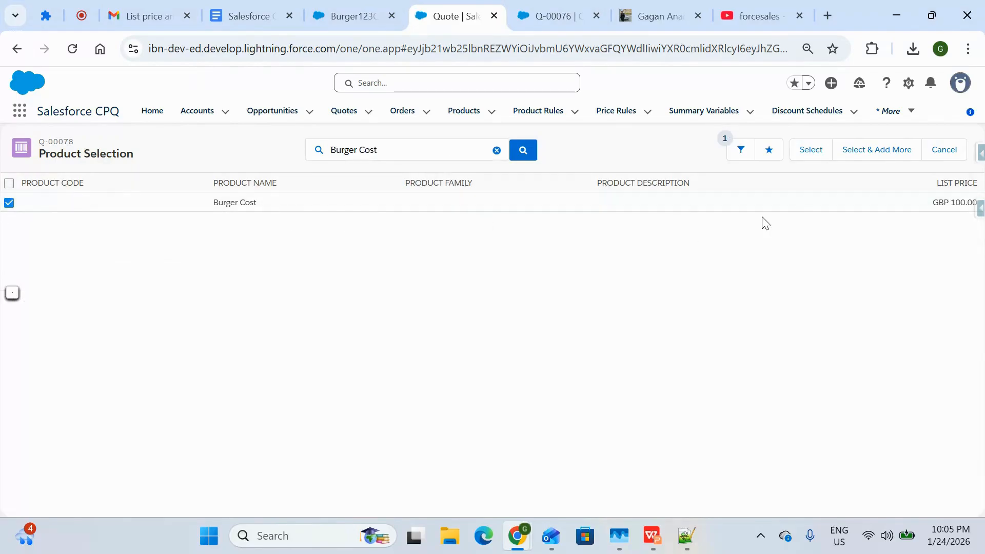
left_click(811, 153)
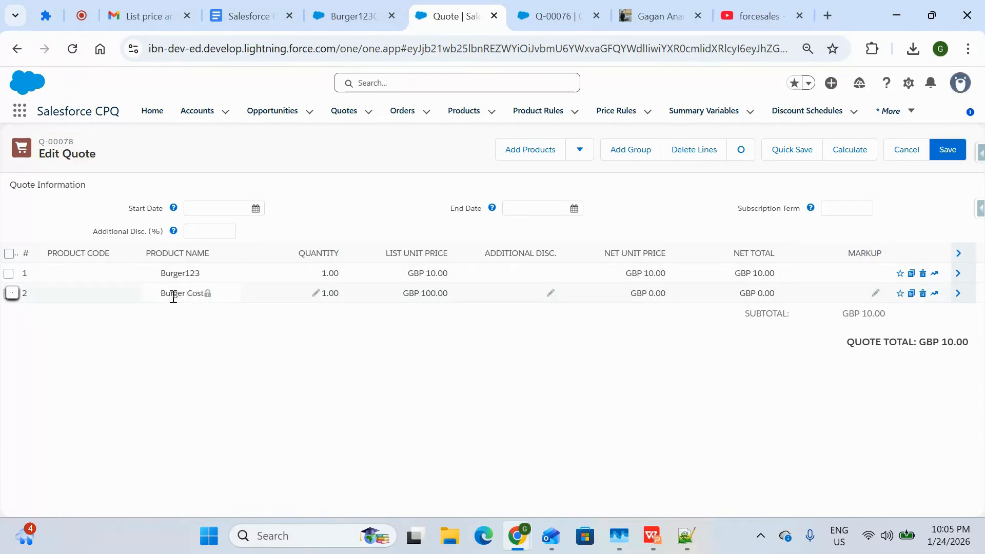
left_click(923, 294)
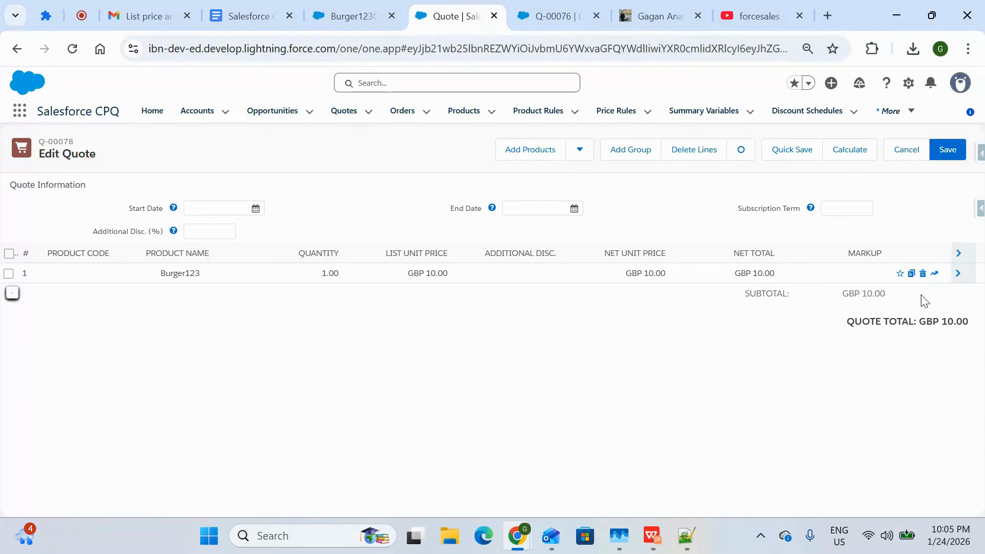
- Add the Burger123Cost product to the quote by searching the product selection for burger
left_click(362, 17)
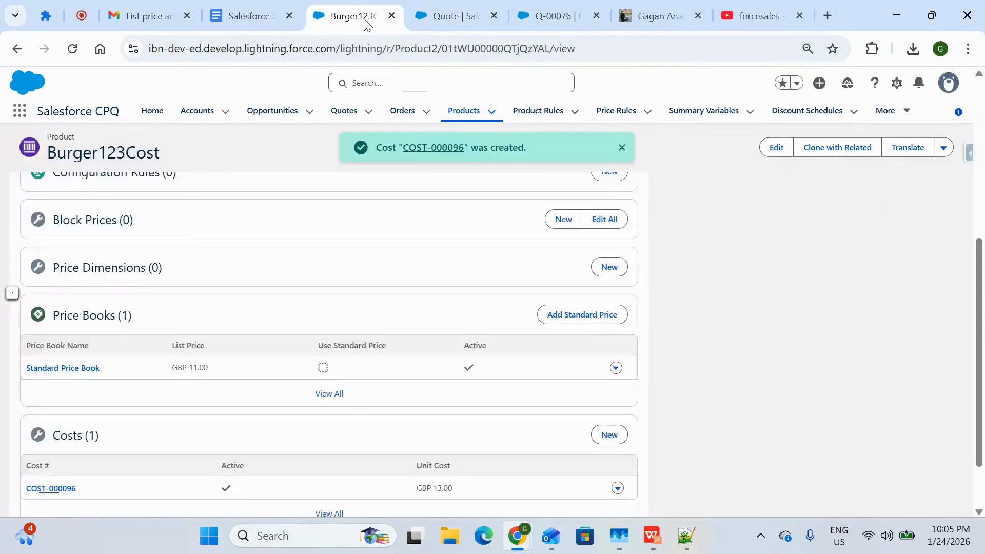
left_click(445, 17)
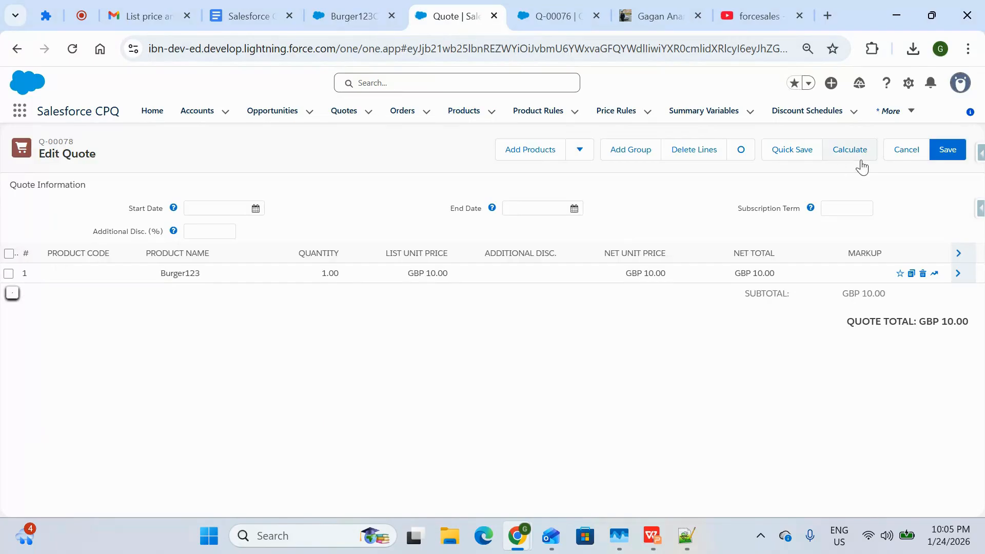
left_click(533, 150)
type("burger")
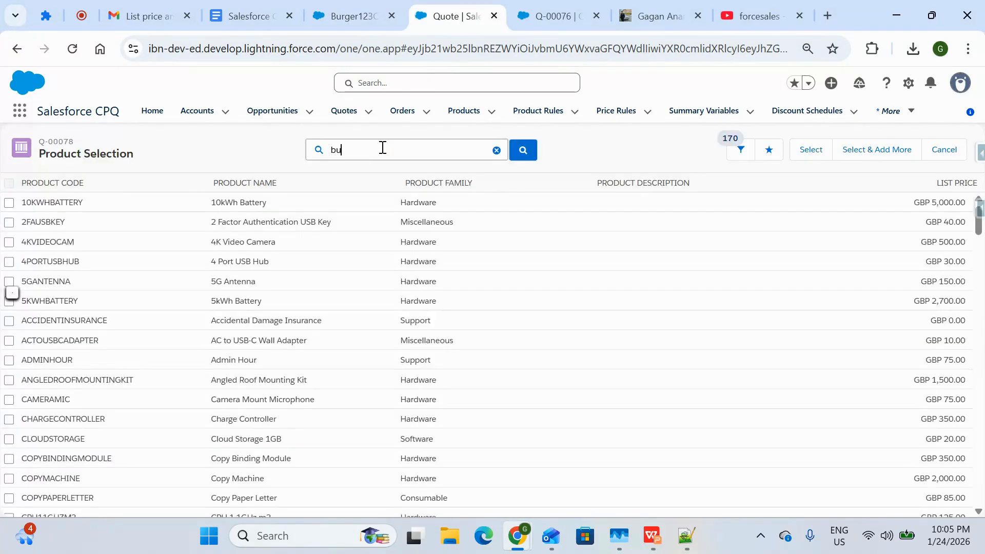
key("Return")
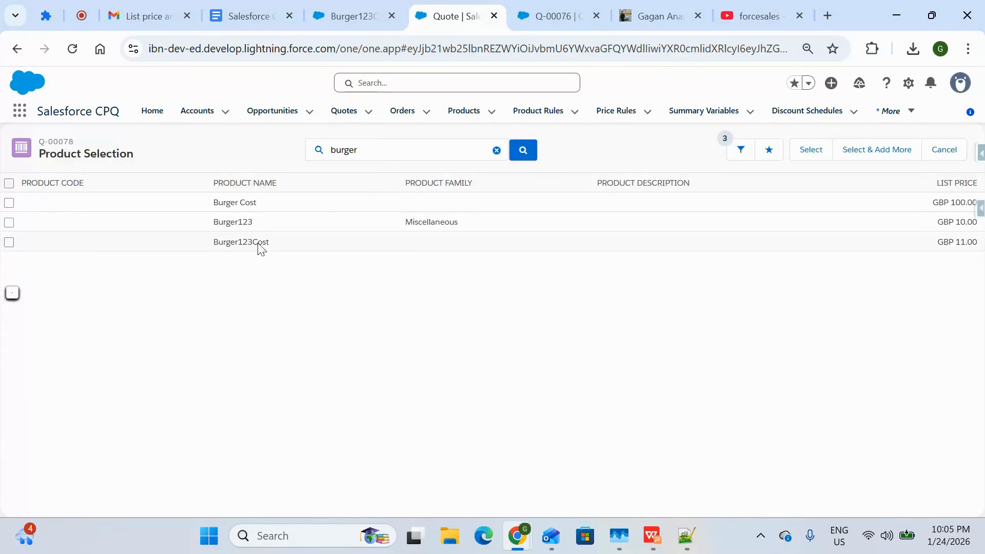
left_click(10, 242)
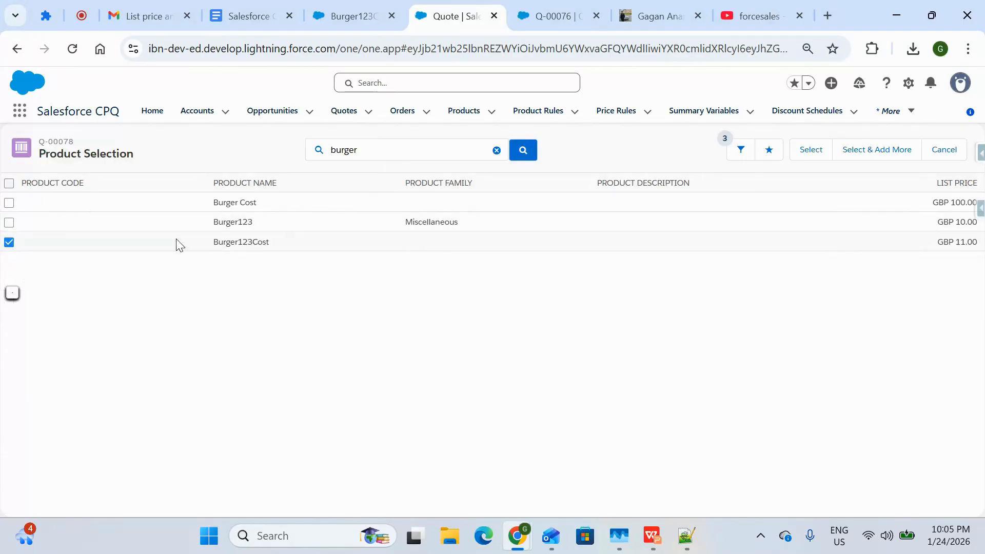
left_click(803, 151)
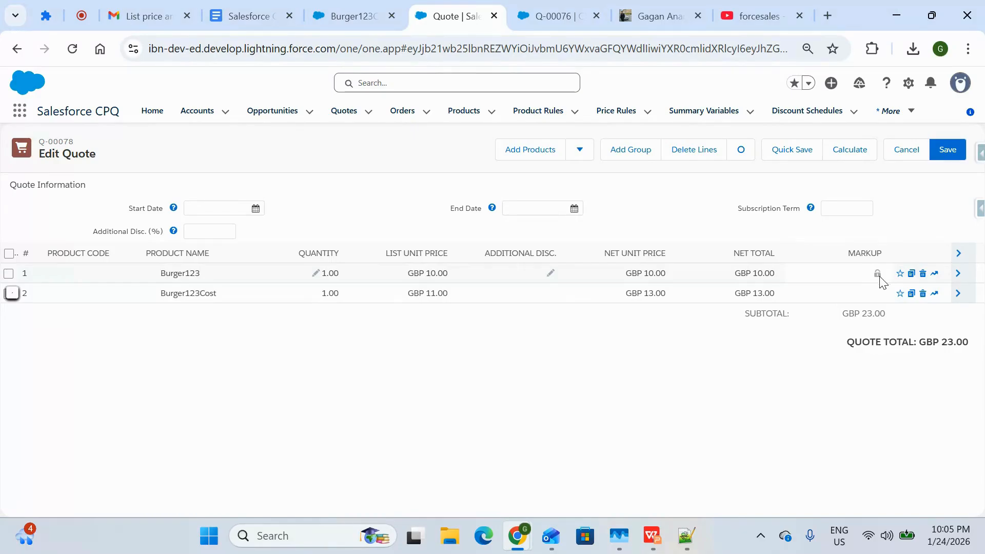
- Compare the Burger123Cost quote line's list price, net total and markup with the product's price book and cost records
left_click(876, 293)
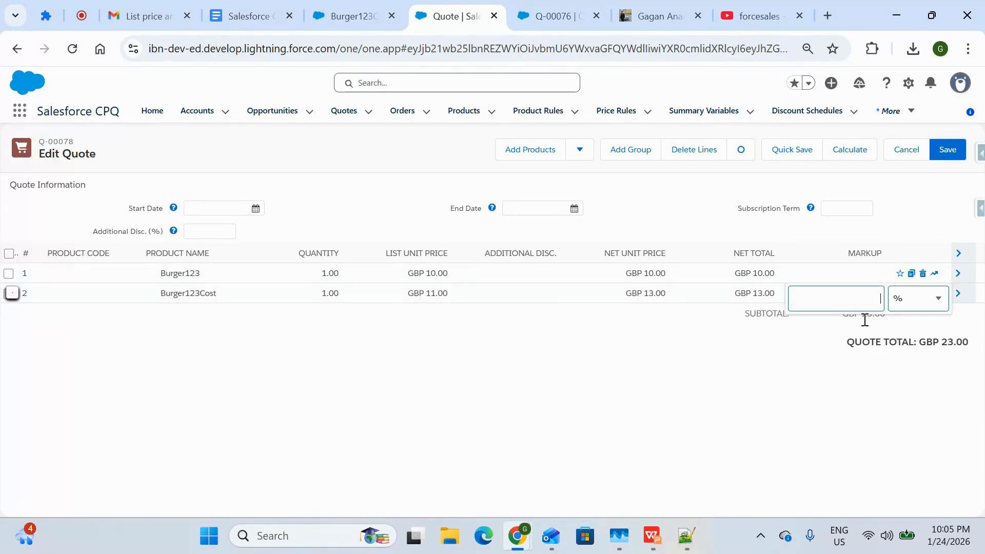
left_click(705, 401)
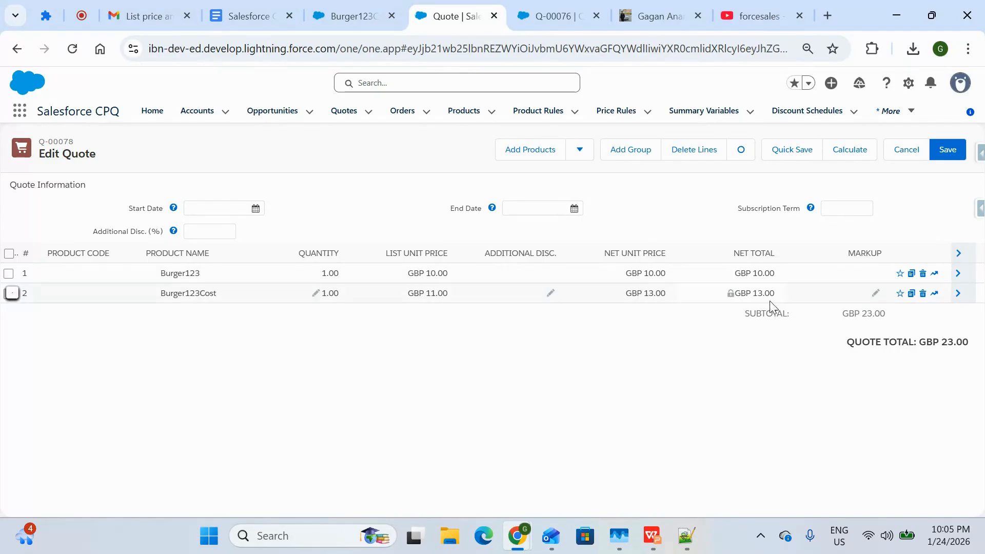
left_click_drag(781, 297, 723, 295)
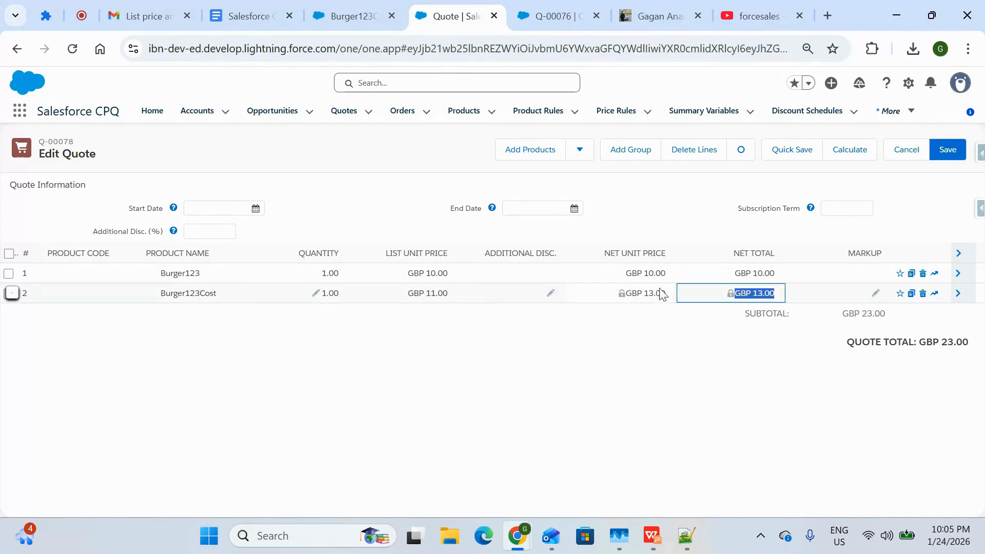
left_click_drag(449, 299, 410, 306)
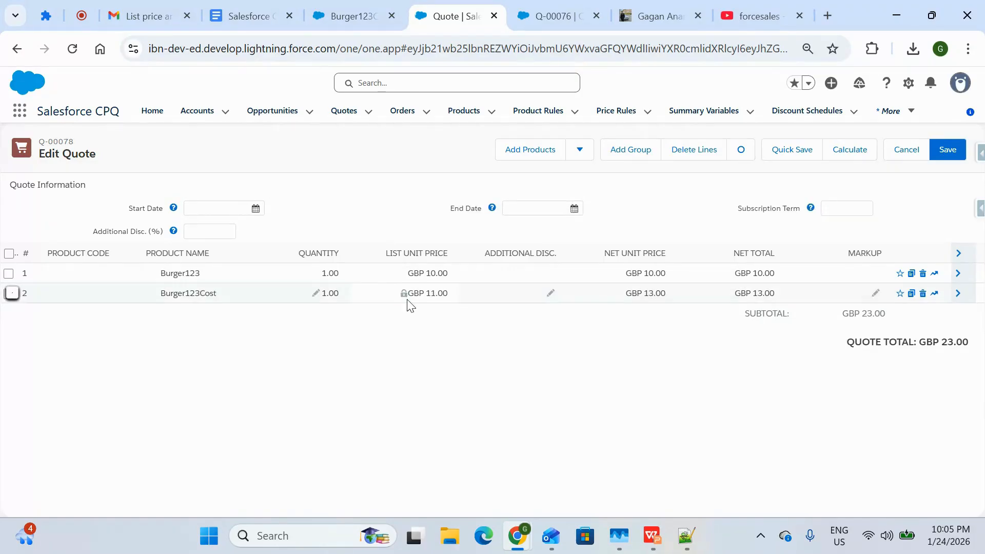
left_click(350, 16)
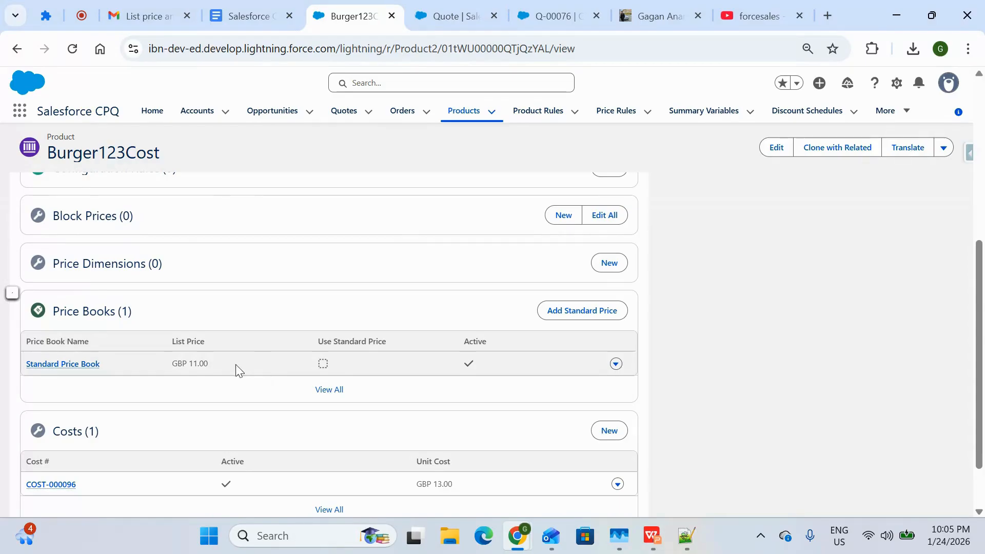
left_click_drag(237, 367, 157, 359)
left_click(447, 26)
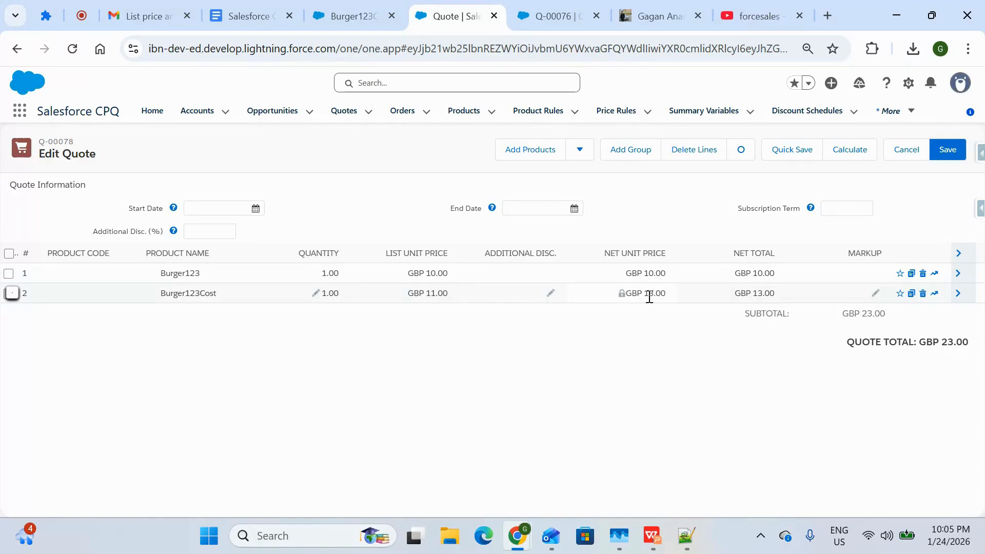
left_click(359, 16)
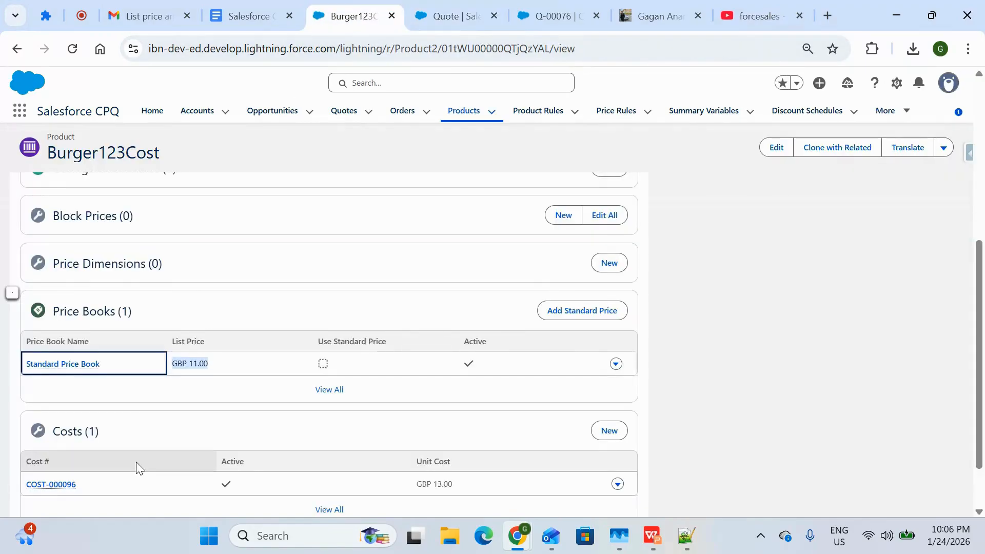
scroll(118, 441, "down", 1)
left_click(448, 16)
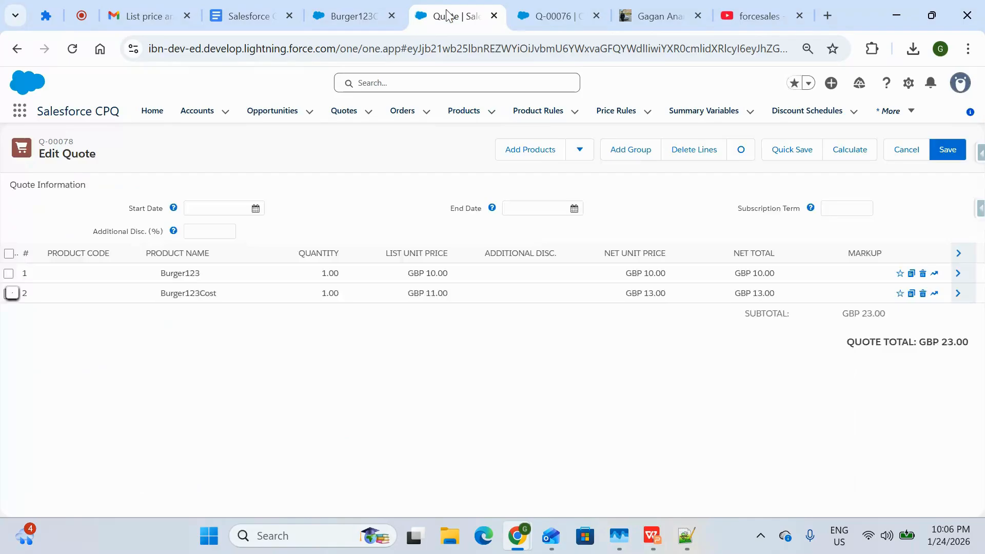
- Set the markup of the Burger123Cost quote line to 2 GBP and recalculate the quote
left_click(866, 296)
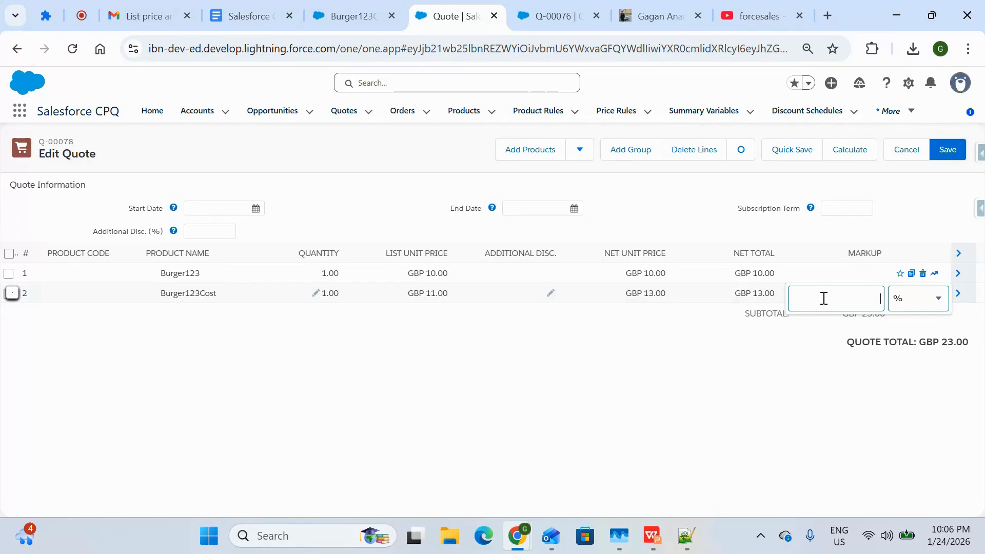
type("2")
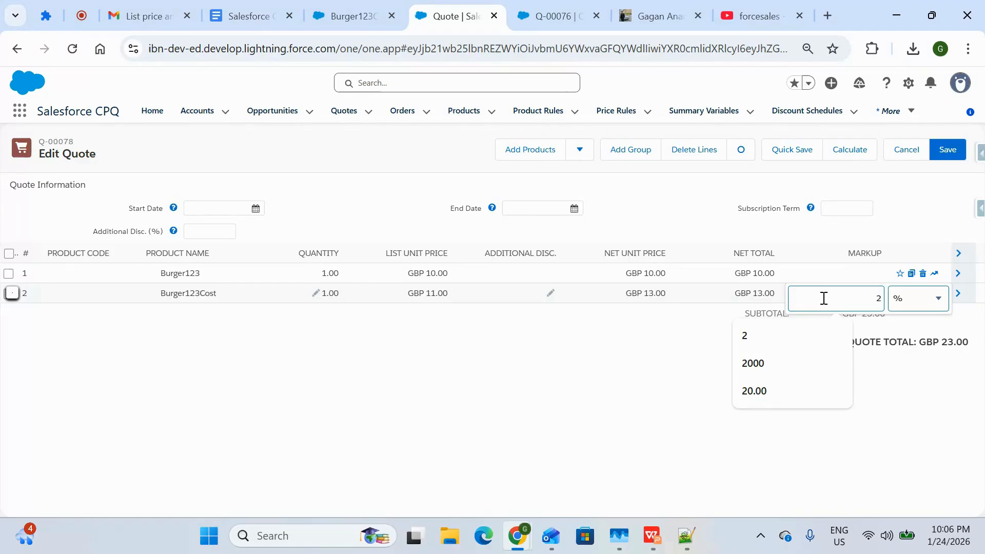
left_click(936, 301)
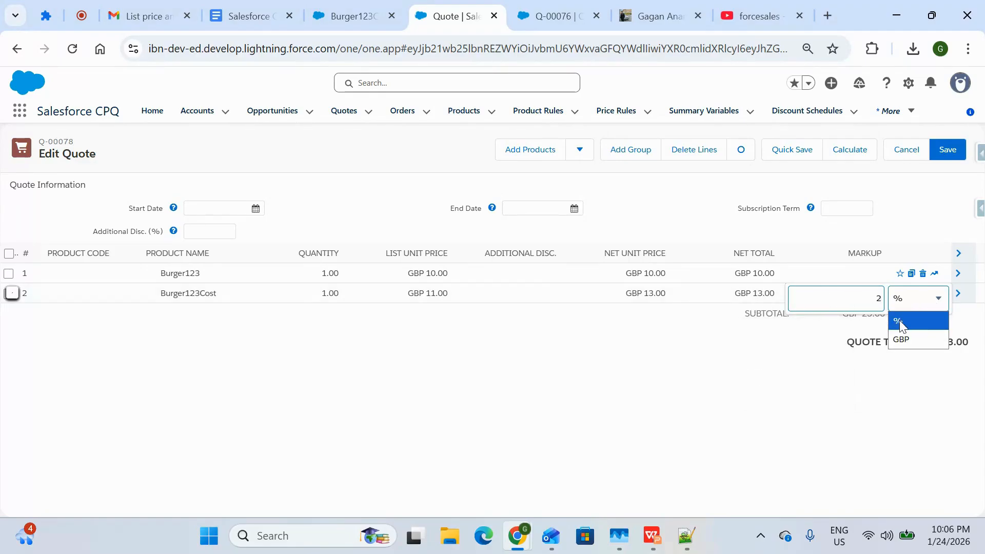
left_click(917, 339)
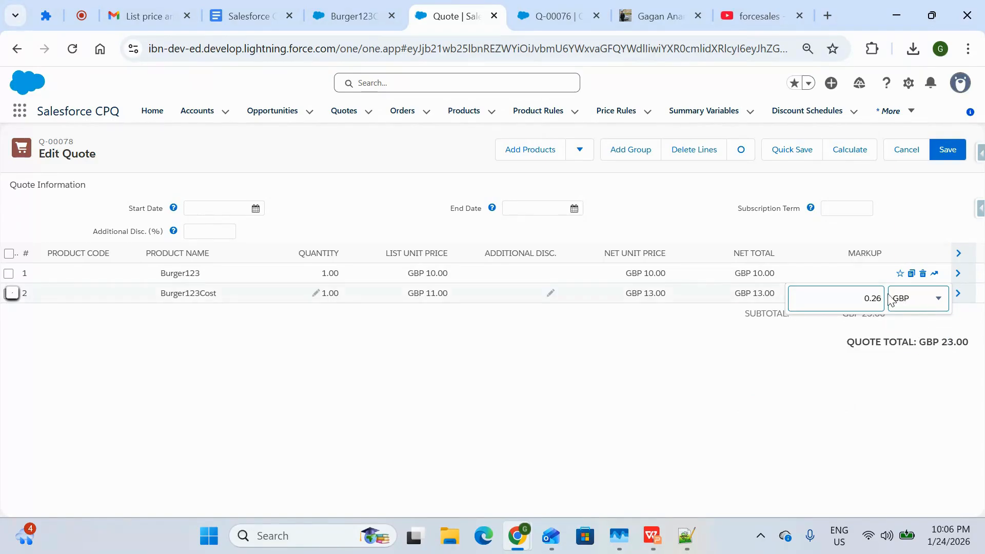
type("2")
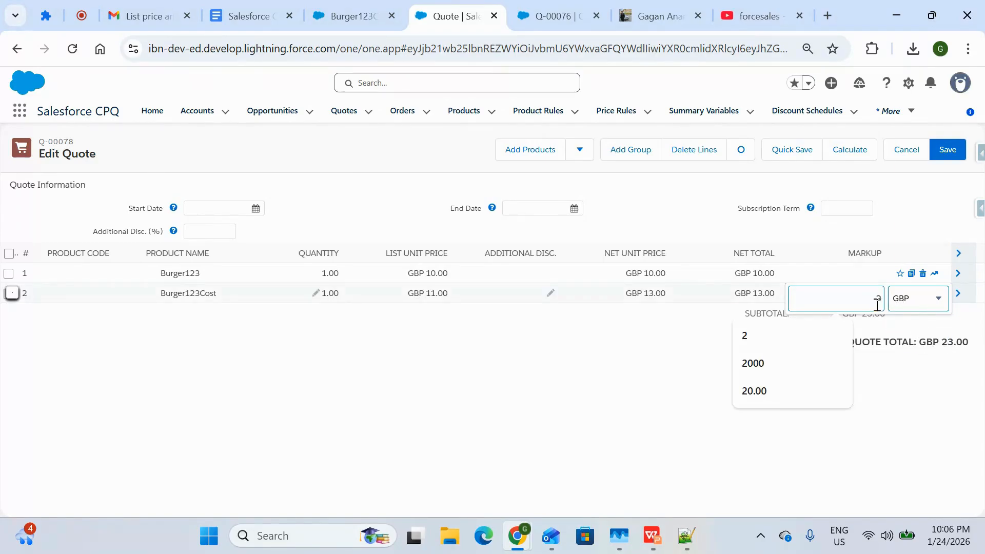
left_click(932, 390)
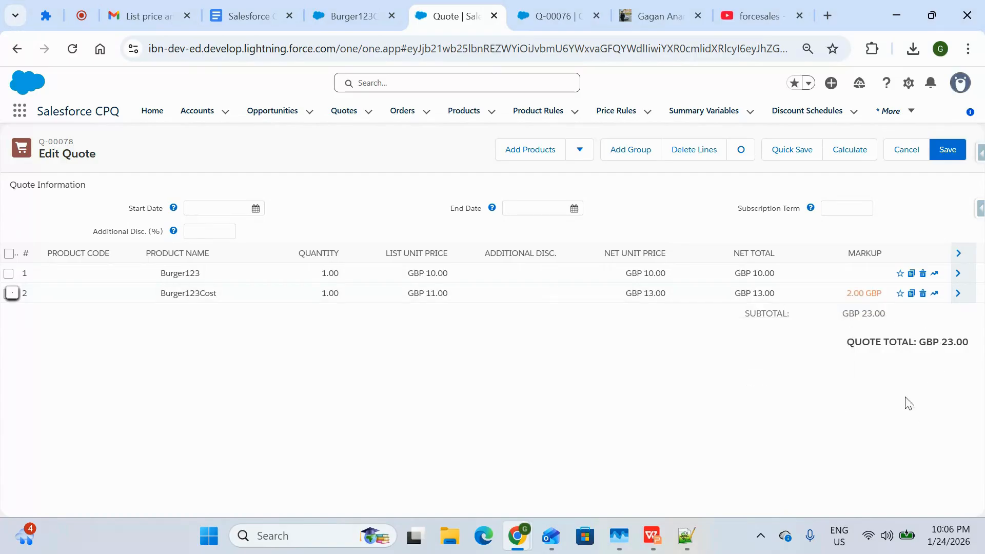
left_click(857, 149)
- Check the Burger123Cost line's net total and net unit price, and review the product's price book entry and list price
left_click_drag(780, 295, 738, 290)
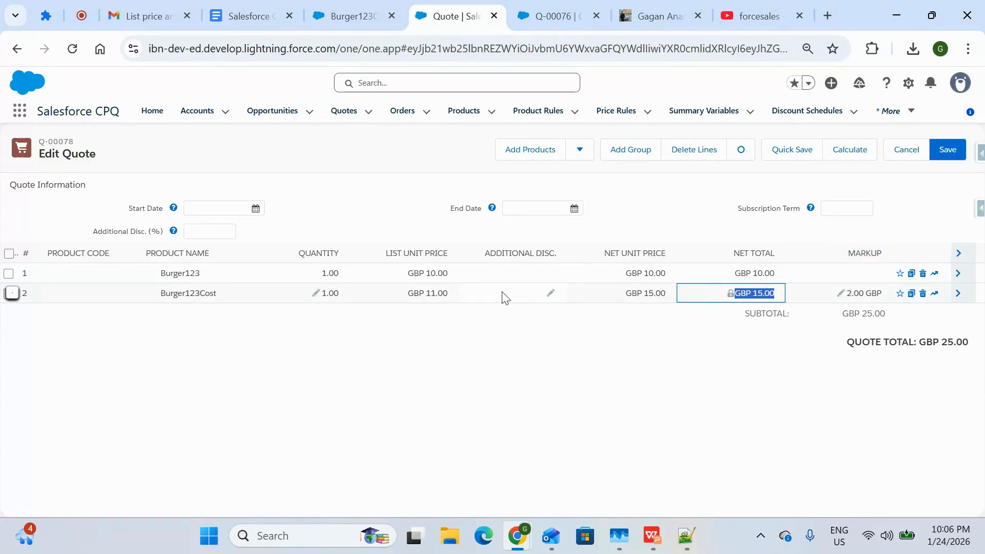
left_click_drag(620, 292, 622, 314)
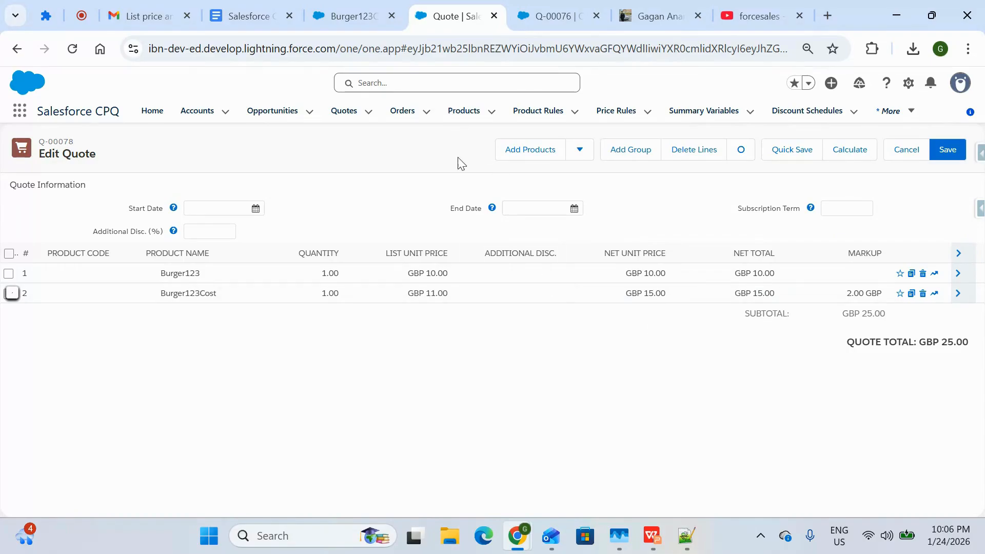
left_click(358, 14)
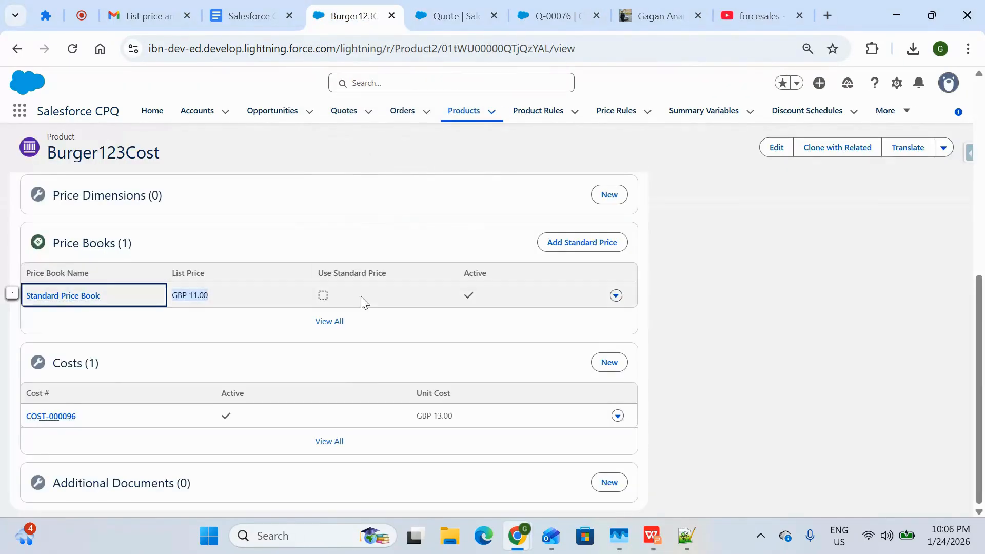
left_click(441, 340)
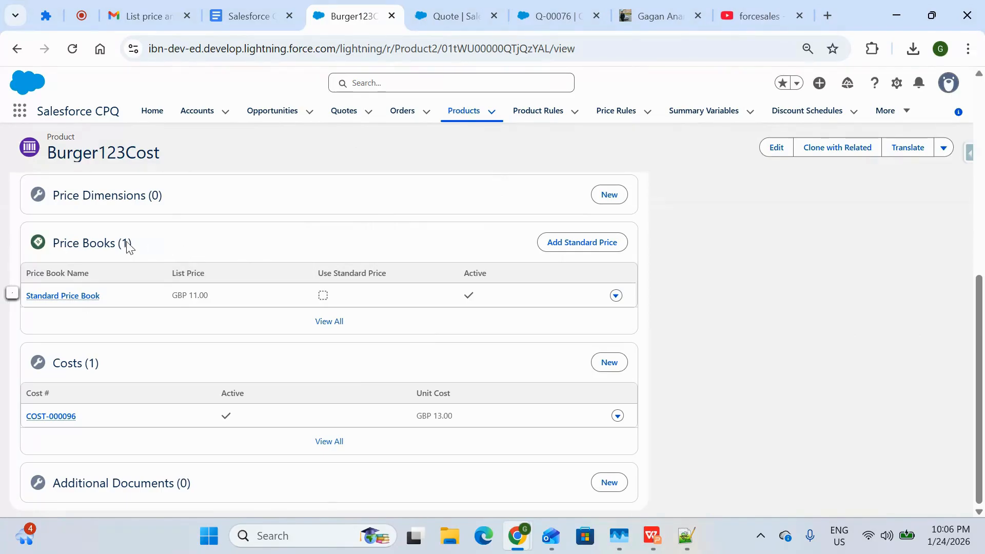
left_click_drag(149, 246, 52, 242)
left_click_drag(235, 306, 173, 295)
- Try to add a second active Standard Price Book entry to Burger123Cost with a list price of 12 GBP
left_click(565, 248)
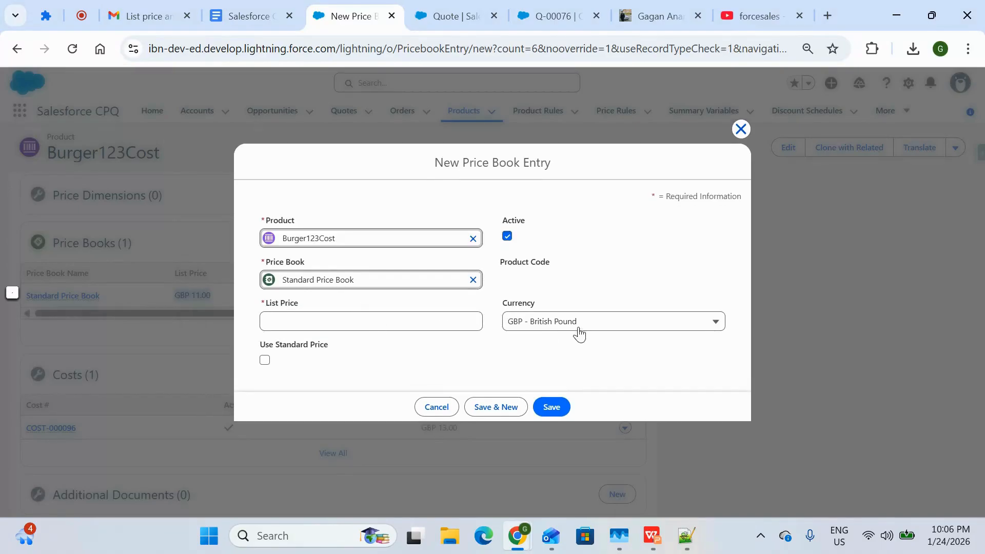
left_click(427, 319)
type("12")
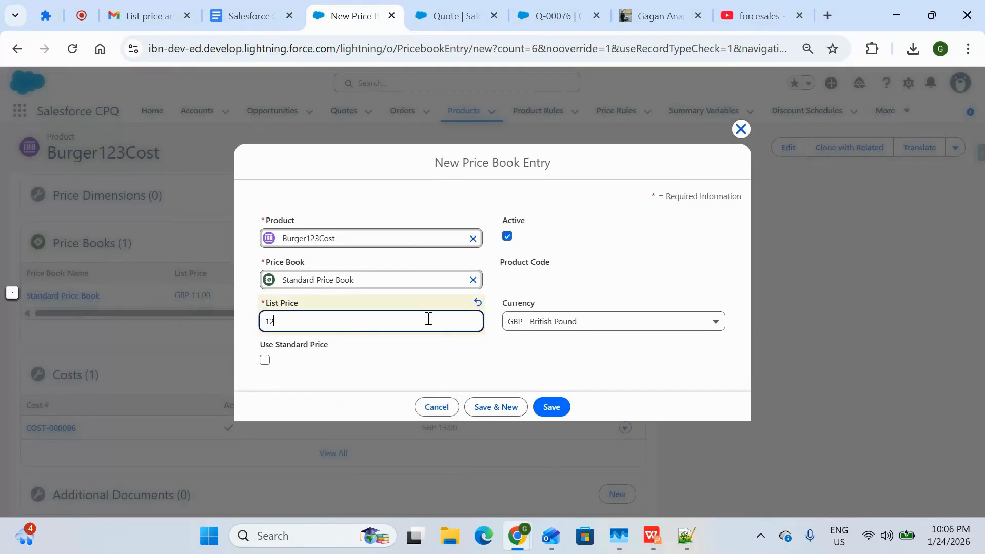
left_click(552, 405)
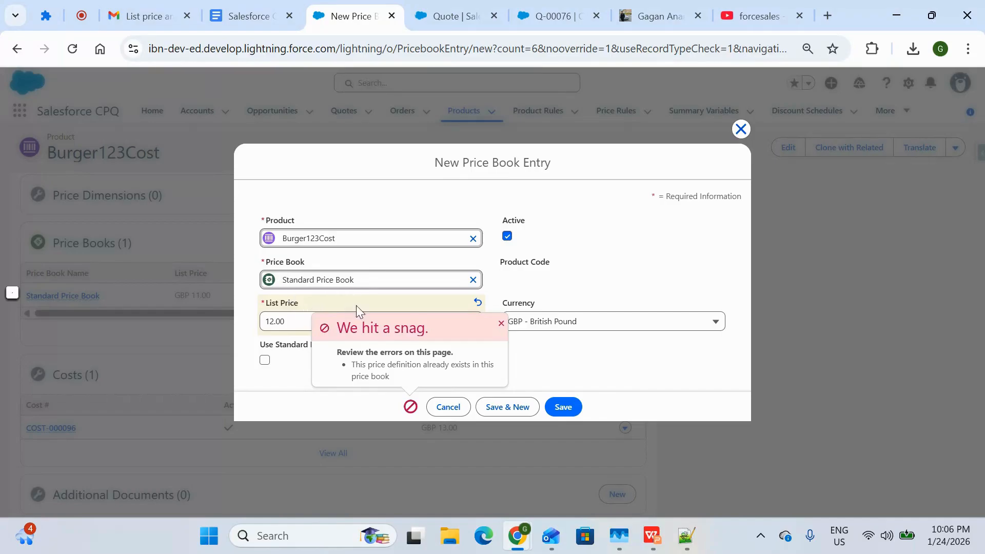
left_click(740, 129)
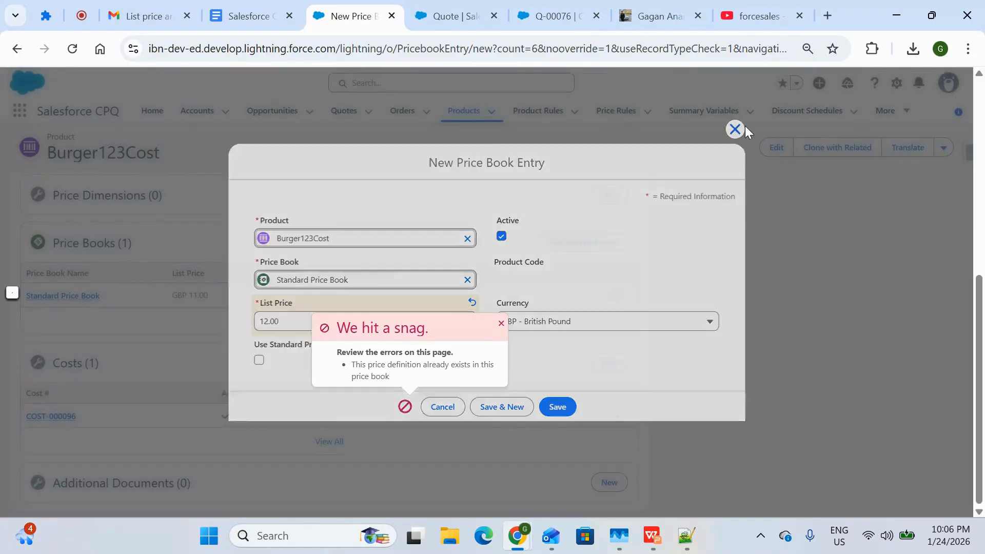
- Create a second active cost record for Burger123Cost with a unit cost of 13 GBP
left_click(613, 364)
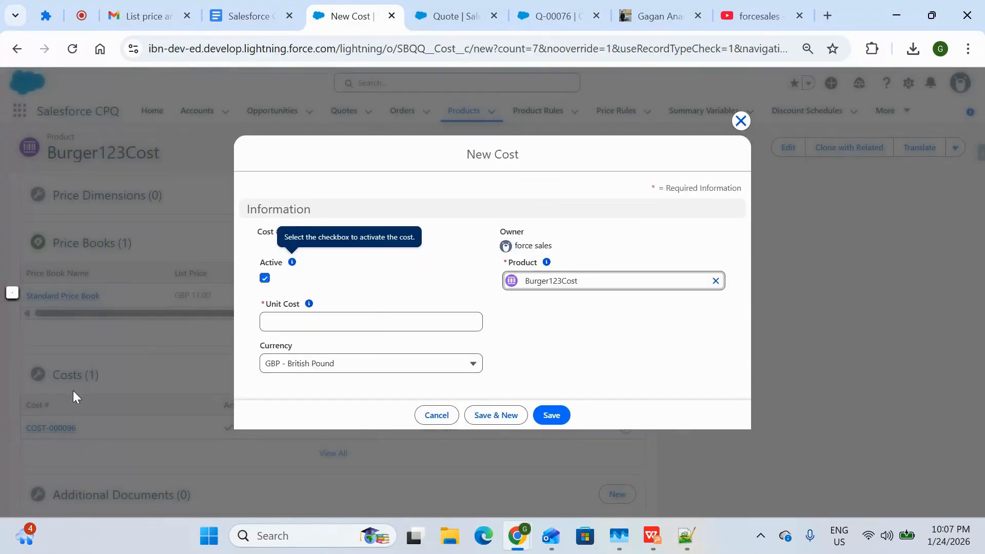
left_click(343, 322)
type("13")
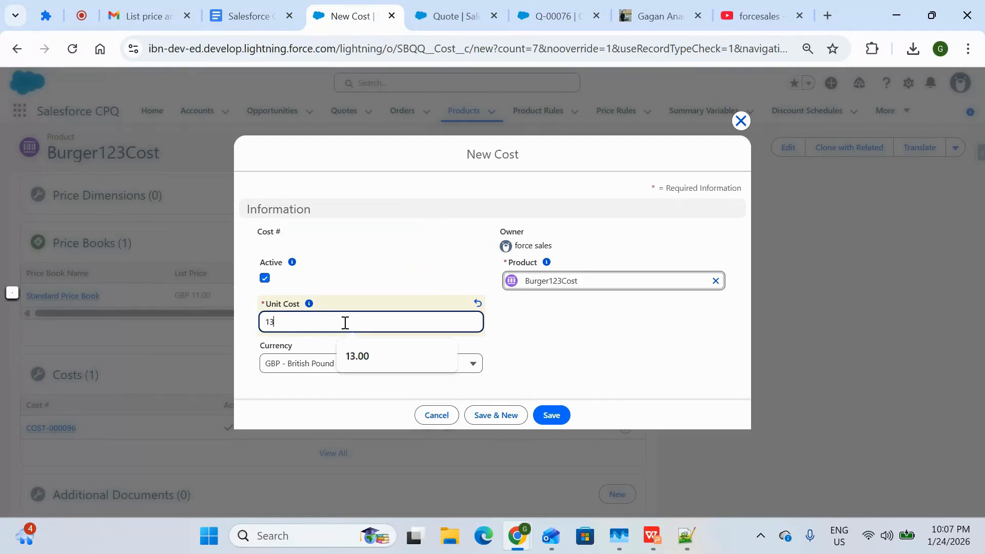
left_click(554, 415)
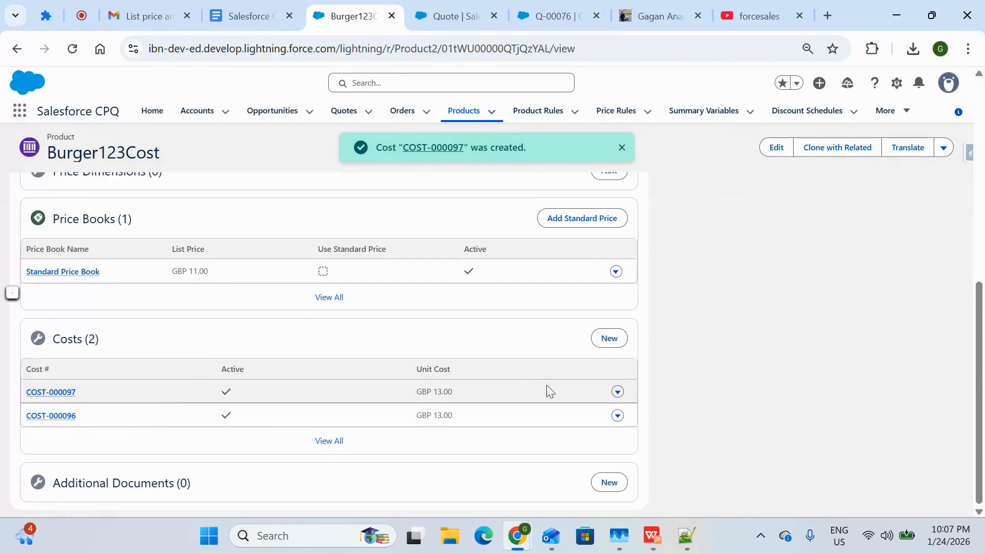
- Set the unit cost of the existing cost record COST-000096 to 16 GBP and save it
left_click_drag(504, 422, 385, 417)
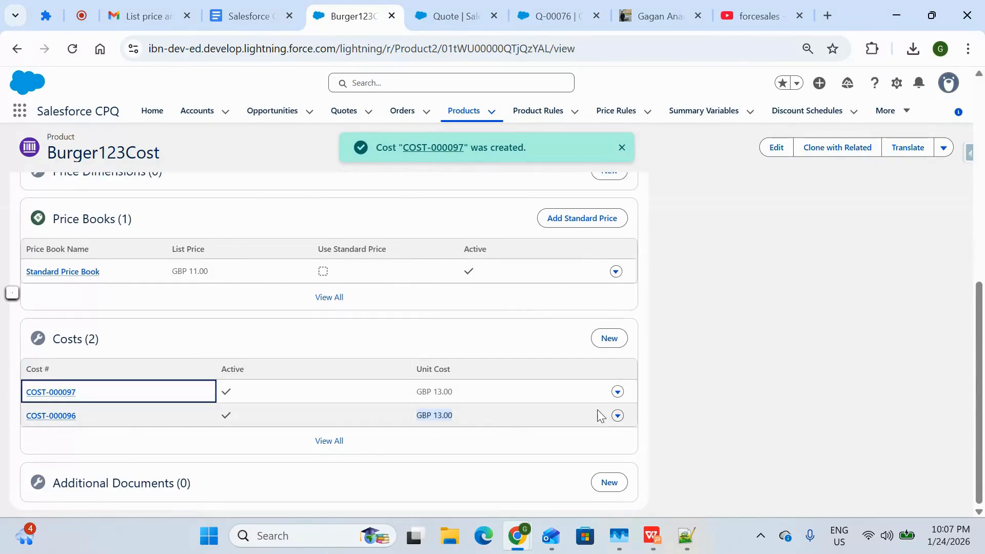
left_click(617, 416)
left_click(586, 391)
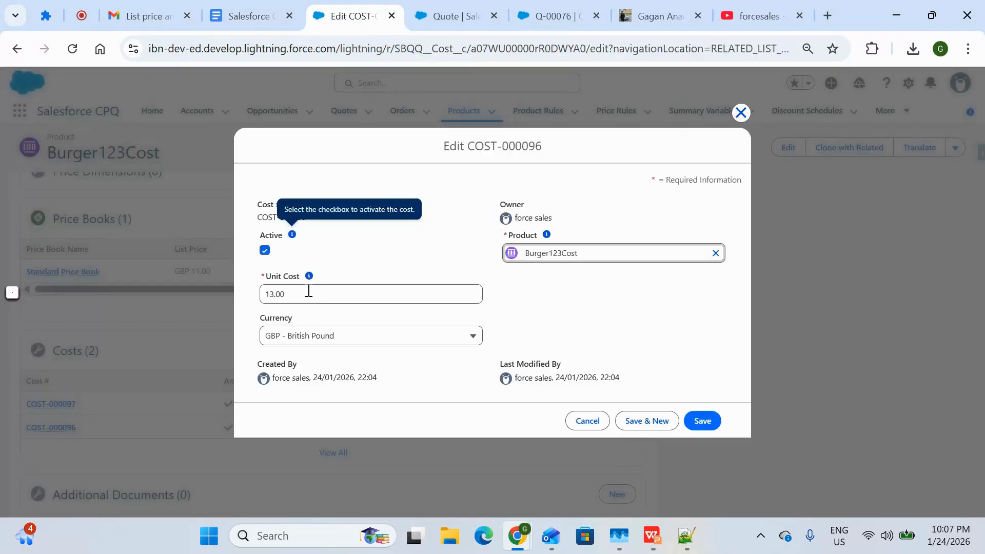
left_click(308, 290)
key("ctrl+a")
key("BackSpace")
type("16")
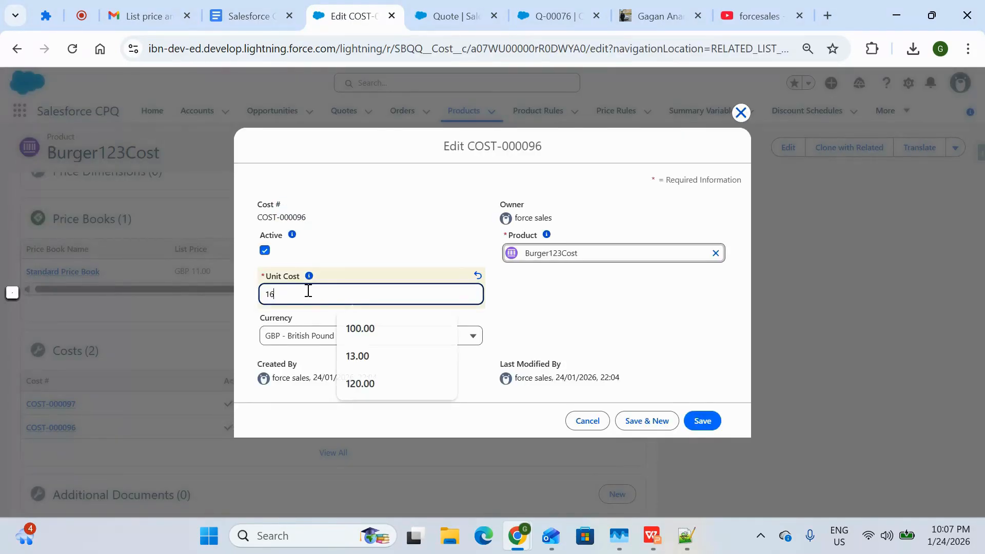
left_click(700, 421)
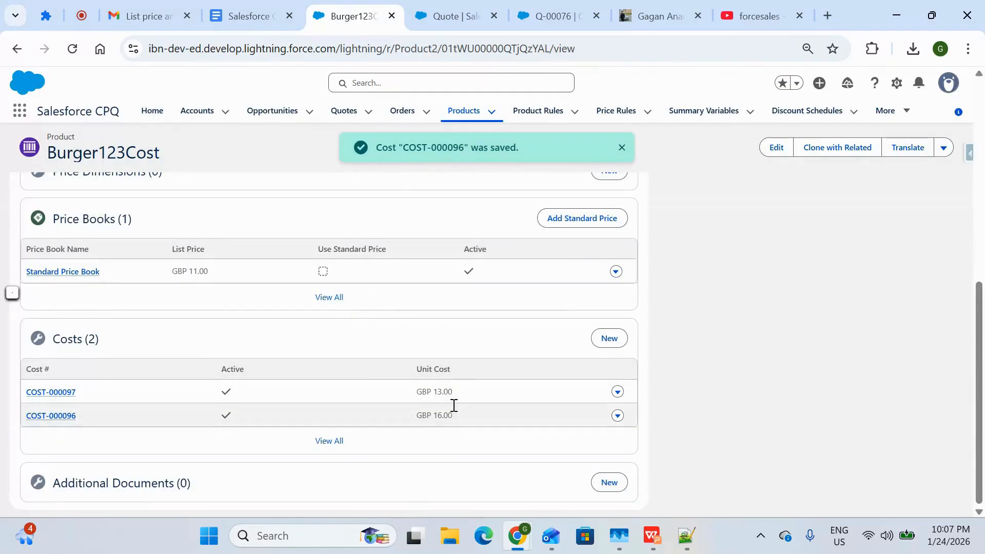
- Check the Burger123Cost line on the quote and compare the unit costs of the product's two active cost records
left_click(436, 17)
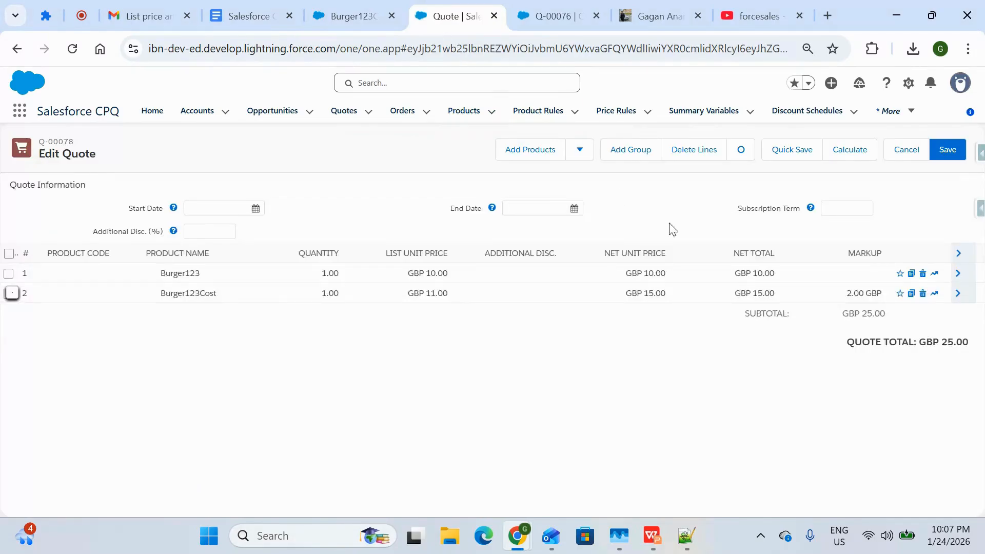
left_click(350, 17)
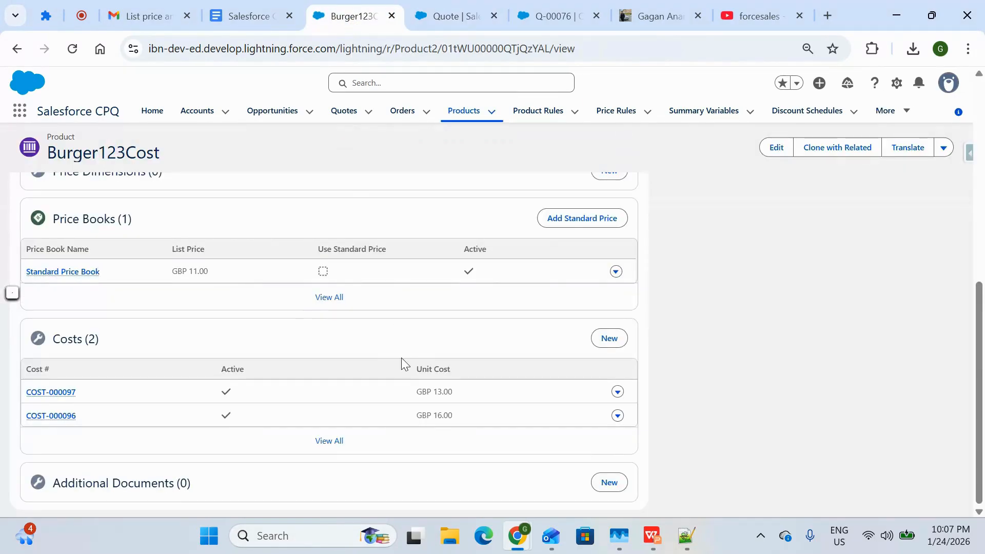
left_click_drag(467, 397, 387, 398)
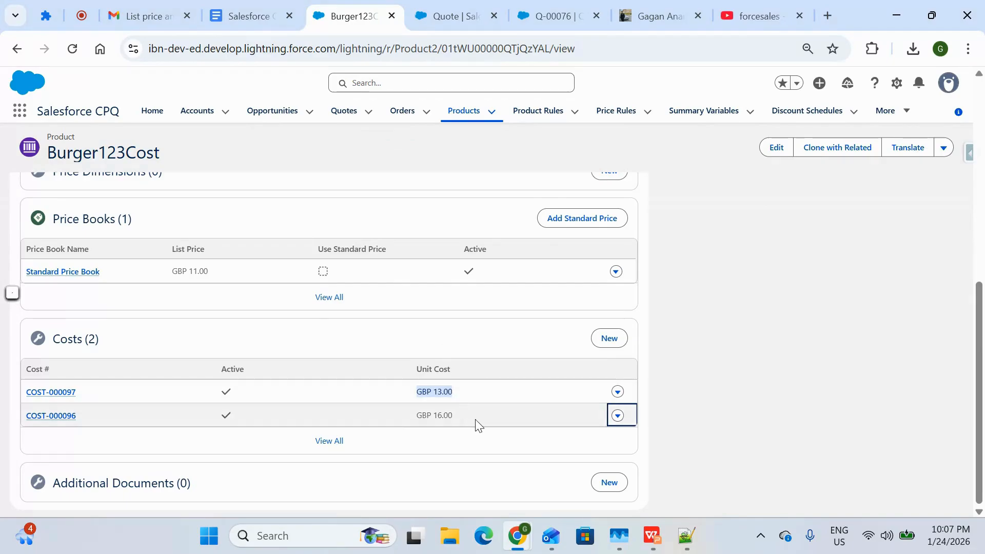
left_click_drag(477, 424, 408, 416)
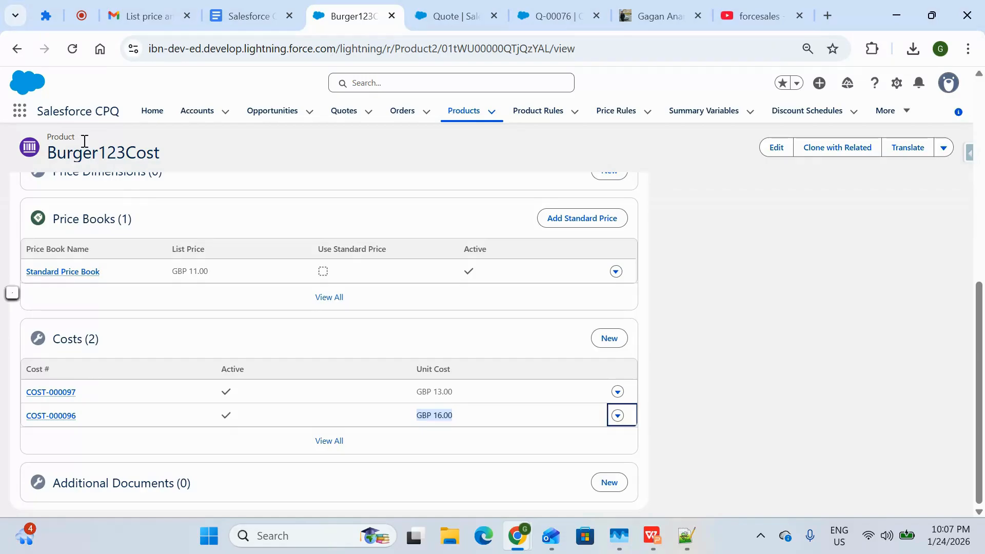
left_click_drag(83, 142, 33, 139)
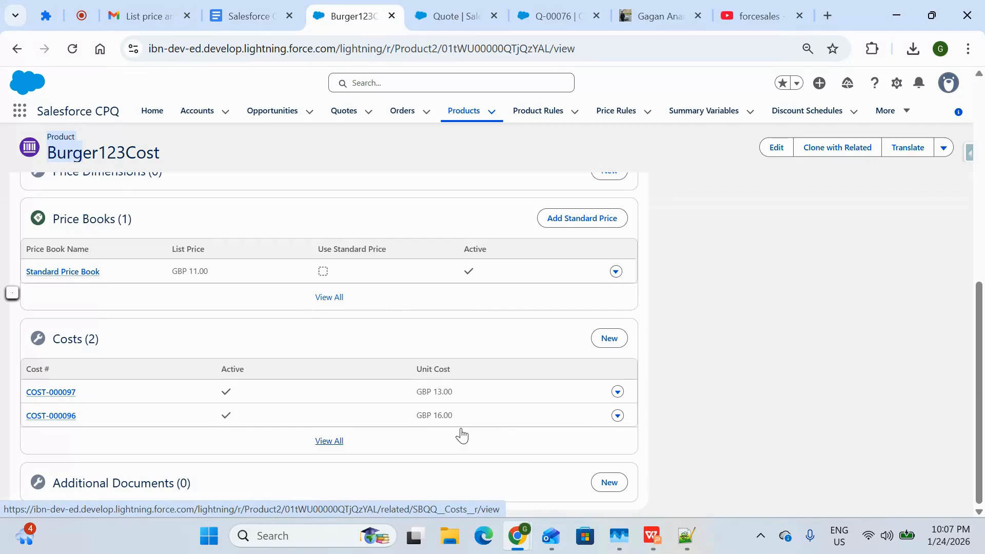
- Delete the cost record COST-000096 from the Burger123Cost product
left_click(618, 415)
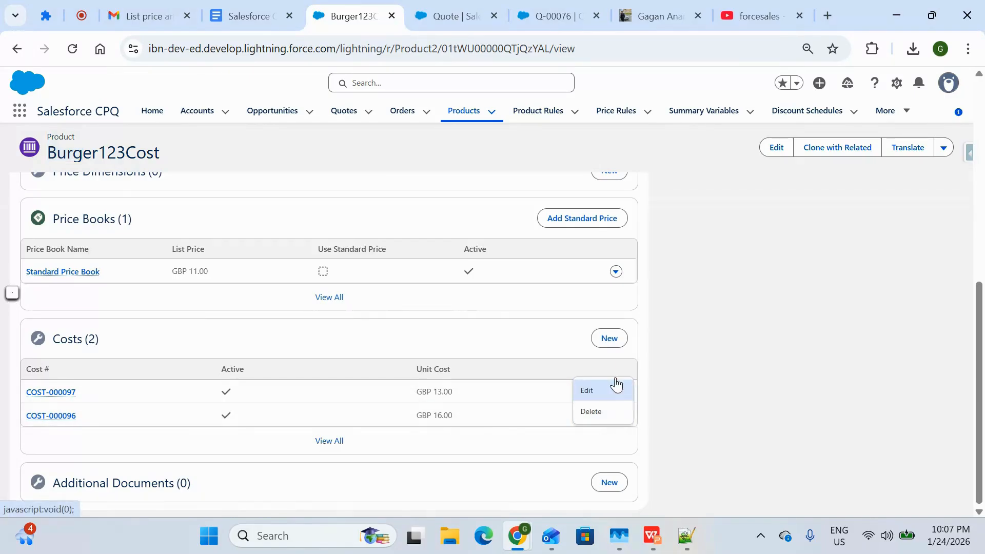
left_click(605, 411)
left_click(657, 317)
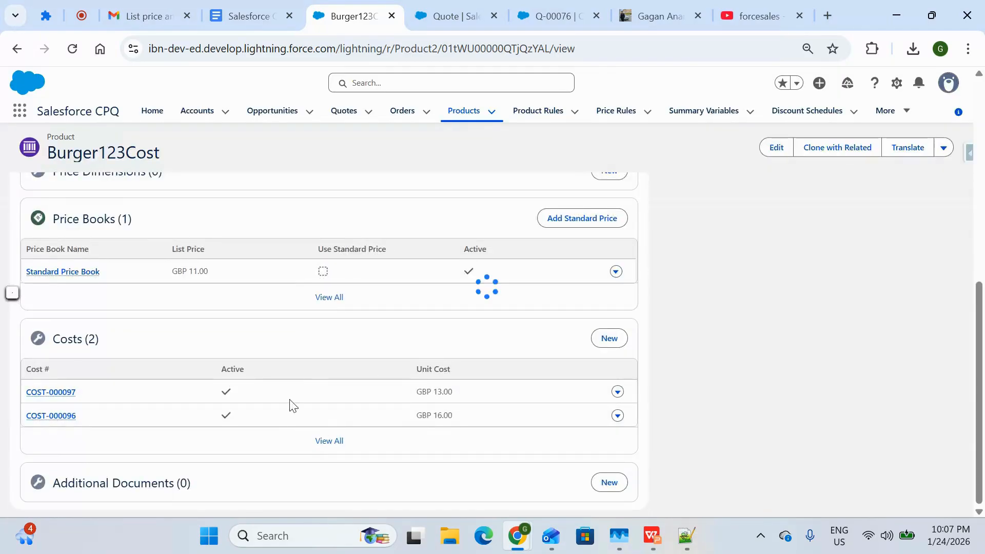
left_click_drag(180, 169, 45, 160)
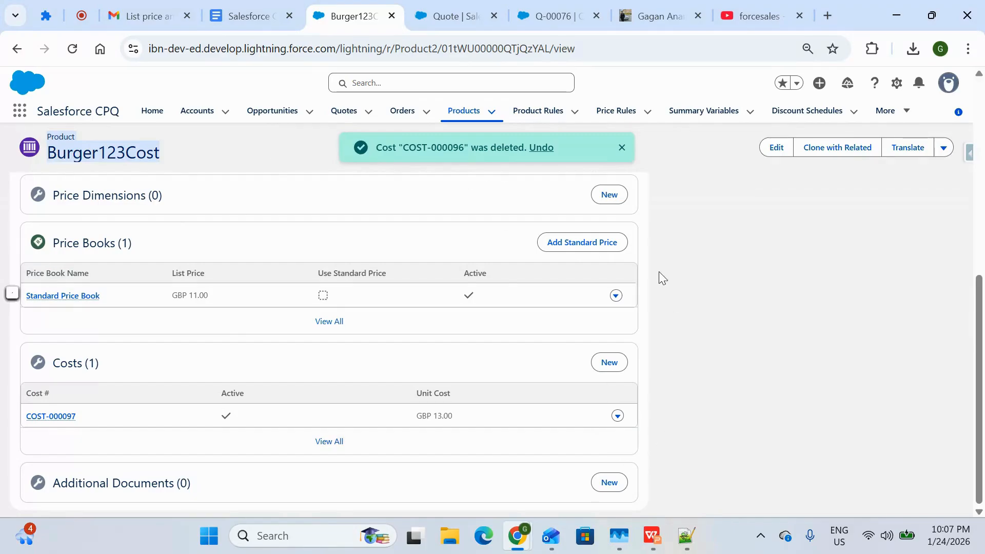
- Switch to the Topmate profile page, browse its Salesforce interview guides and call offerings, and open the forcesales YouTube channel's videos
left_click(644, 26)
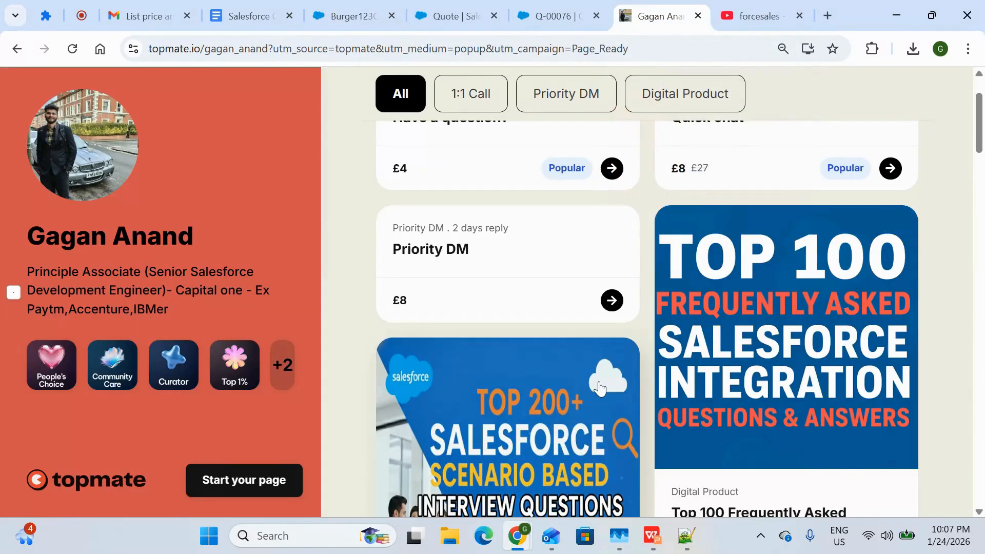
scroll(600, 388, "down", 2)
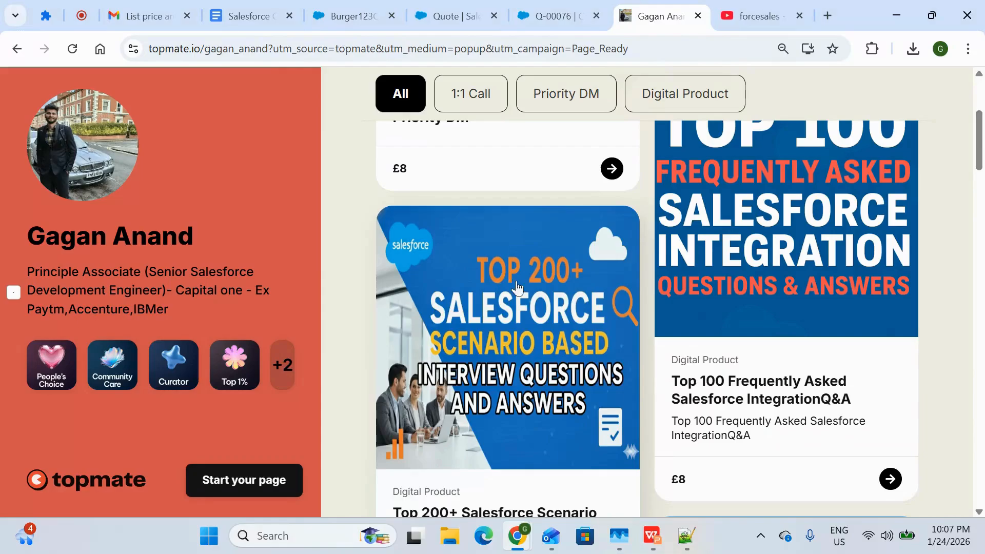
scroll(515, 336, "down", 2)
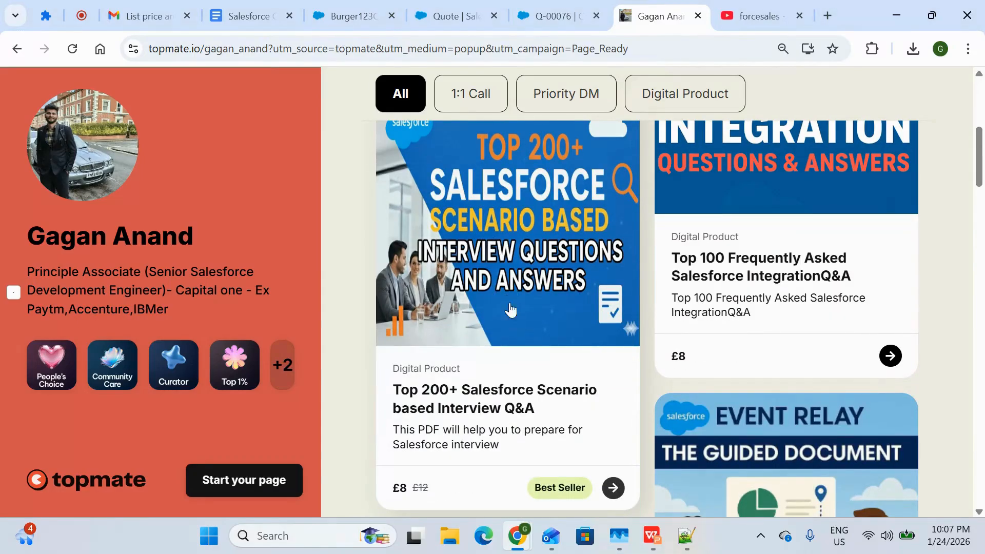
scroll(511, 308, "down", 2)
scroll(519, 320, "down", 4)
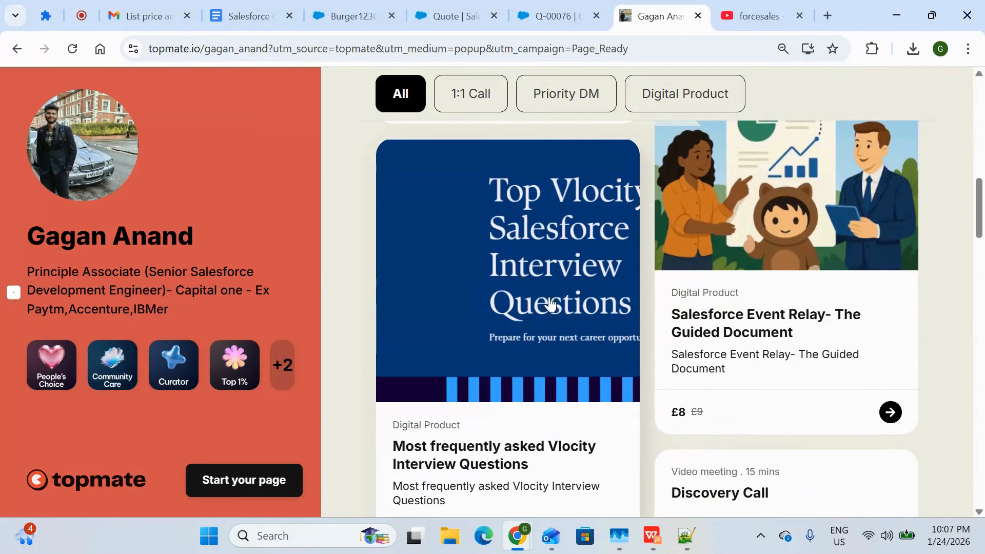
scroll(549, 308, "down", 4)
scroll(554, 324, "up", 4)
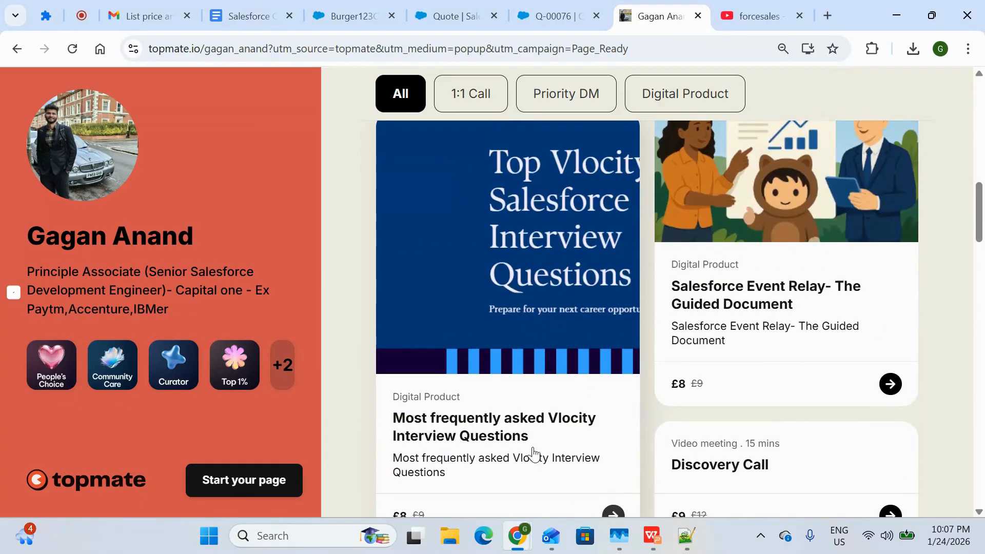
left_click(745, 15)
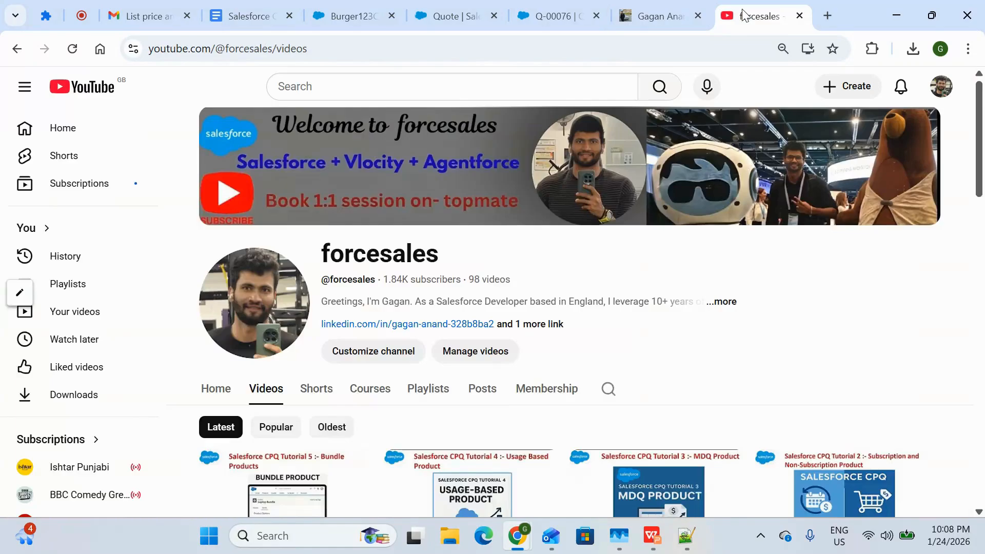